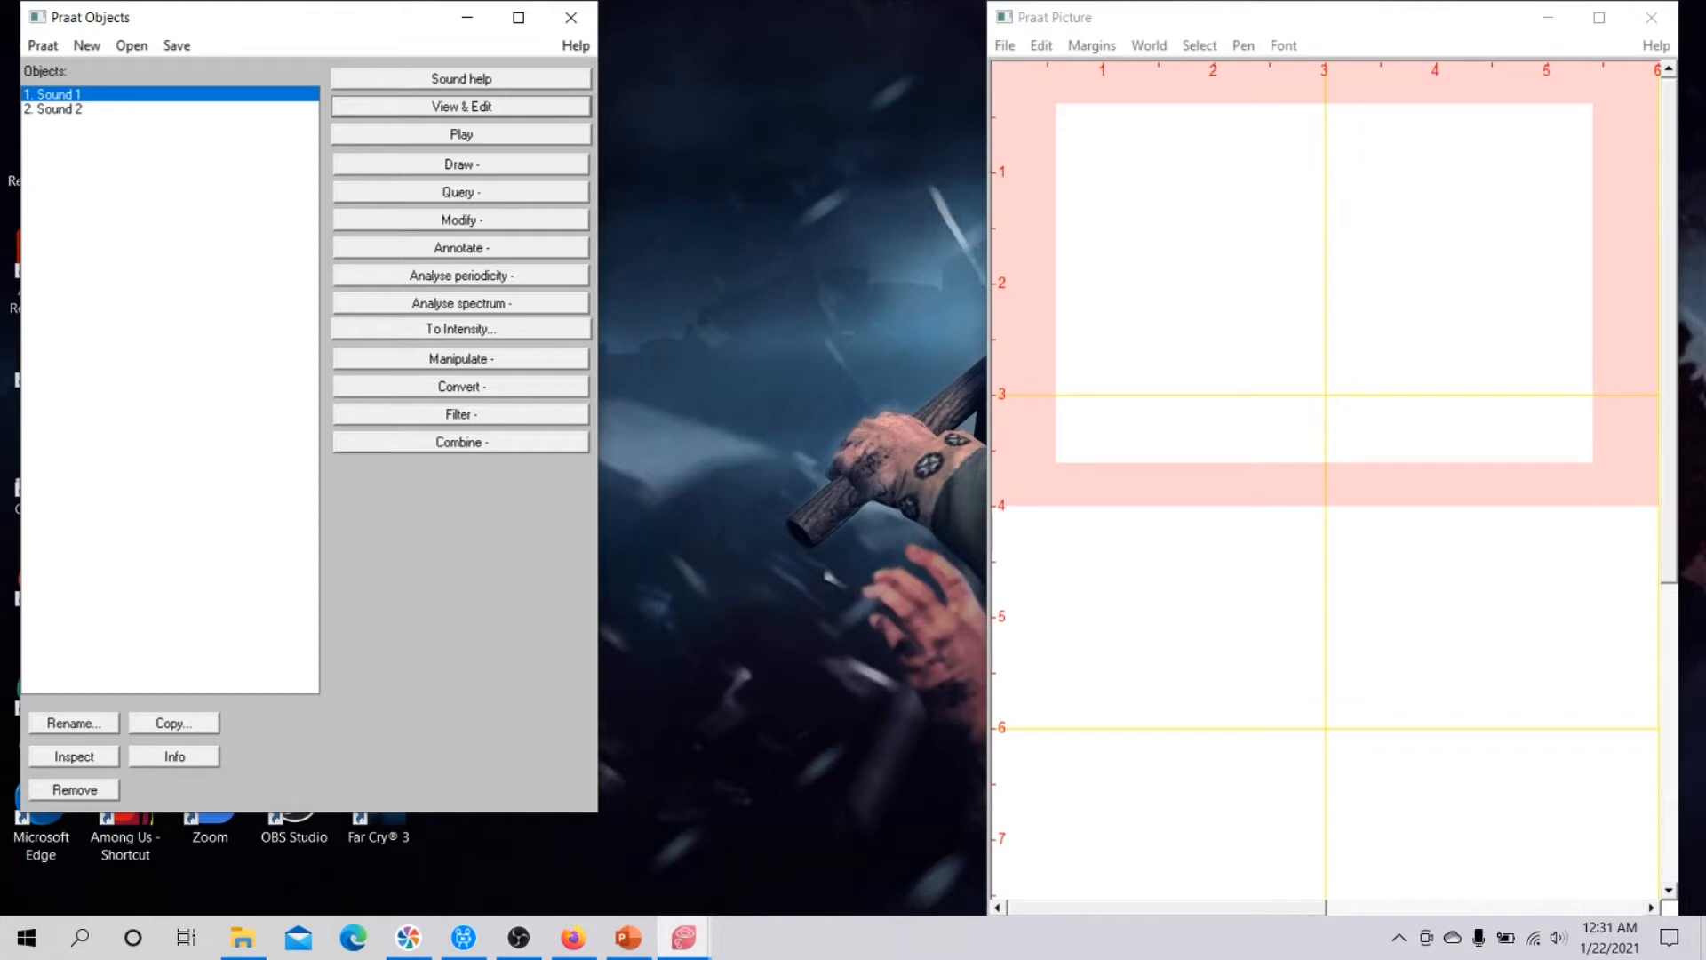
Close the empty Praat Picture window, leaving only the Objects window open.
click(132, 46)
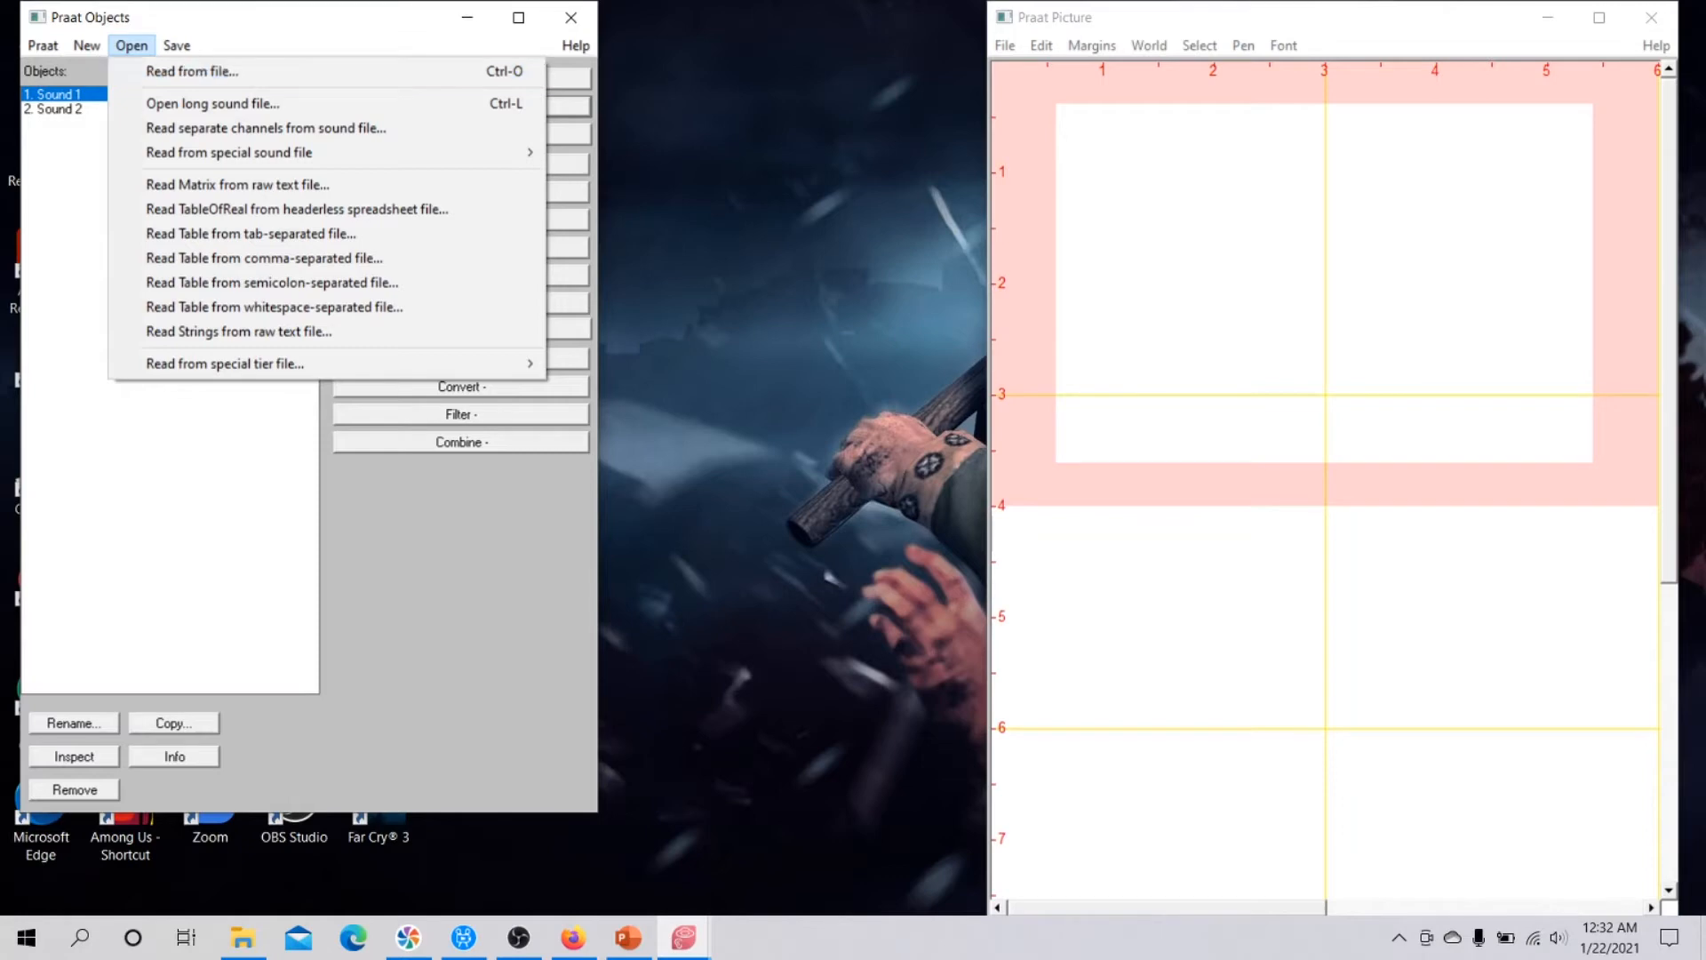
key(Escape)
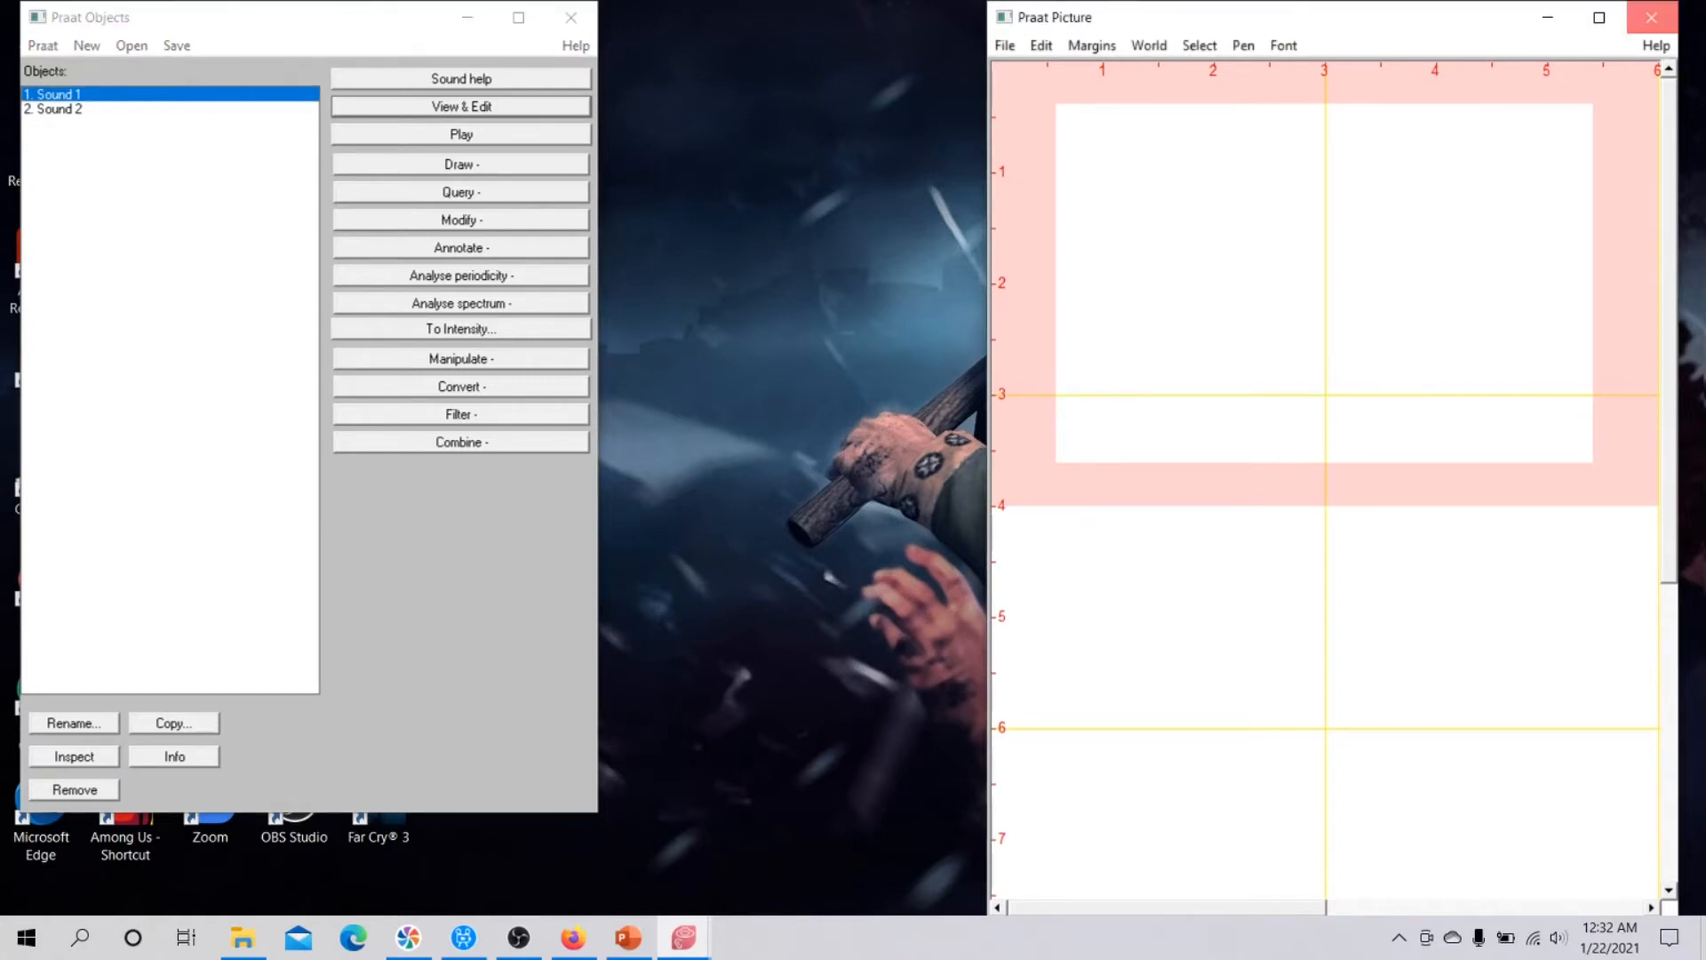
click(1651, 17)
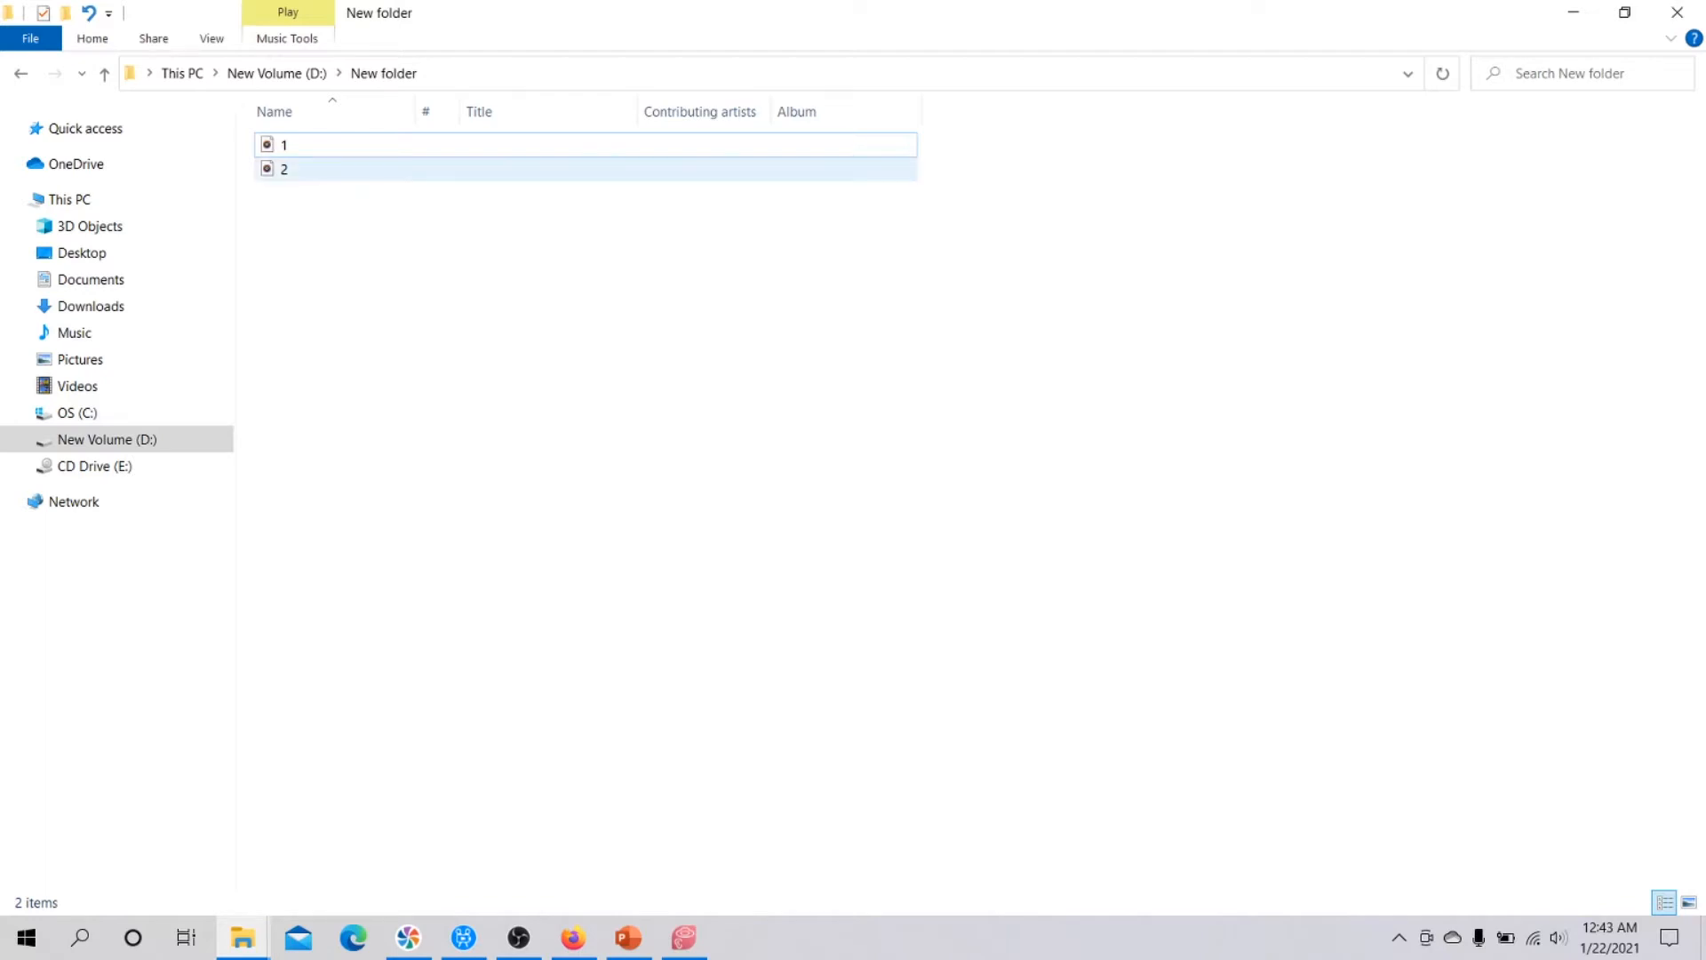
Listen to the audio files 1 and 2 from New folder in Groove Music, closing the player after each.
double_click(285, 145)
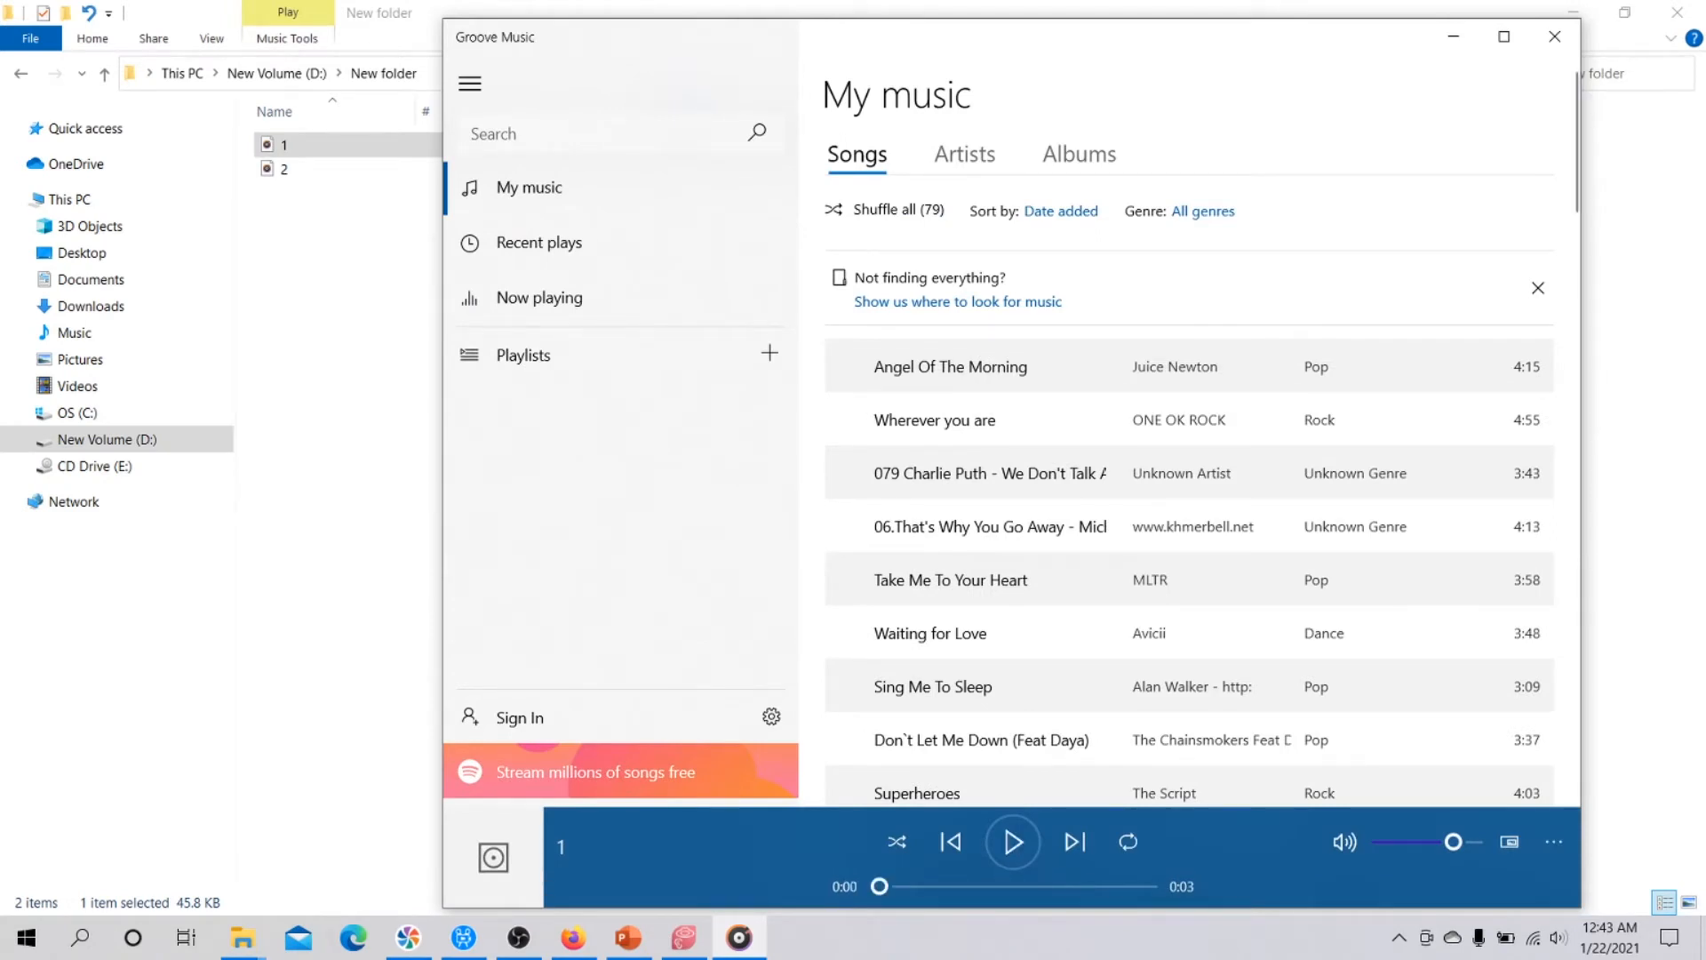
click(1554, 37)
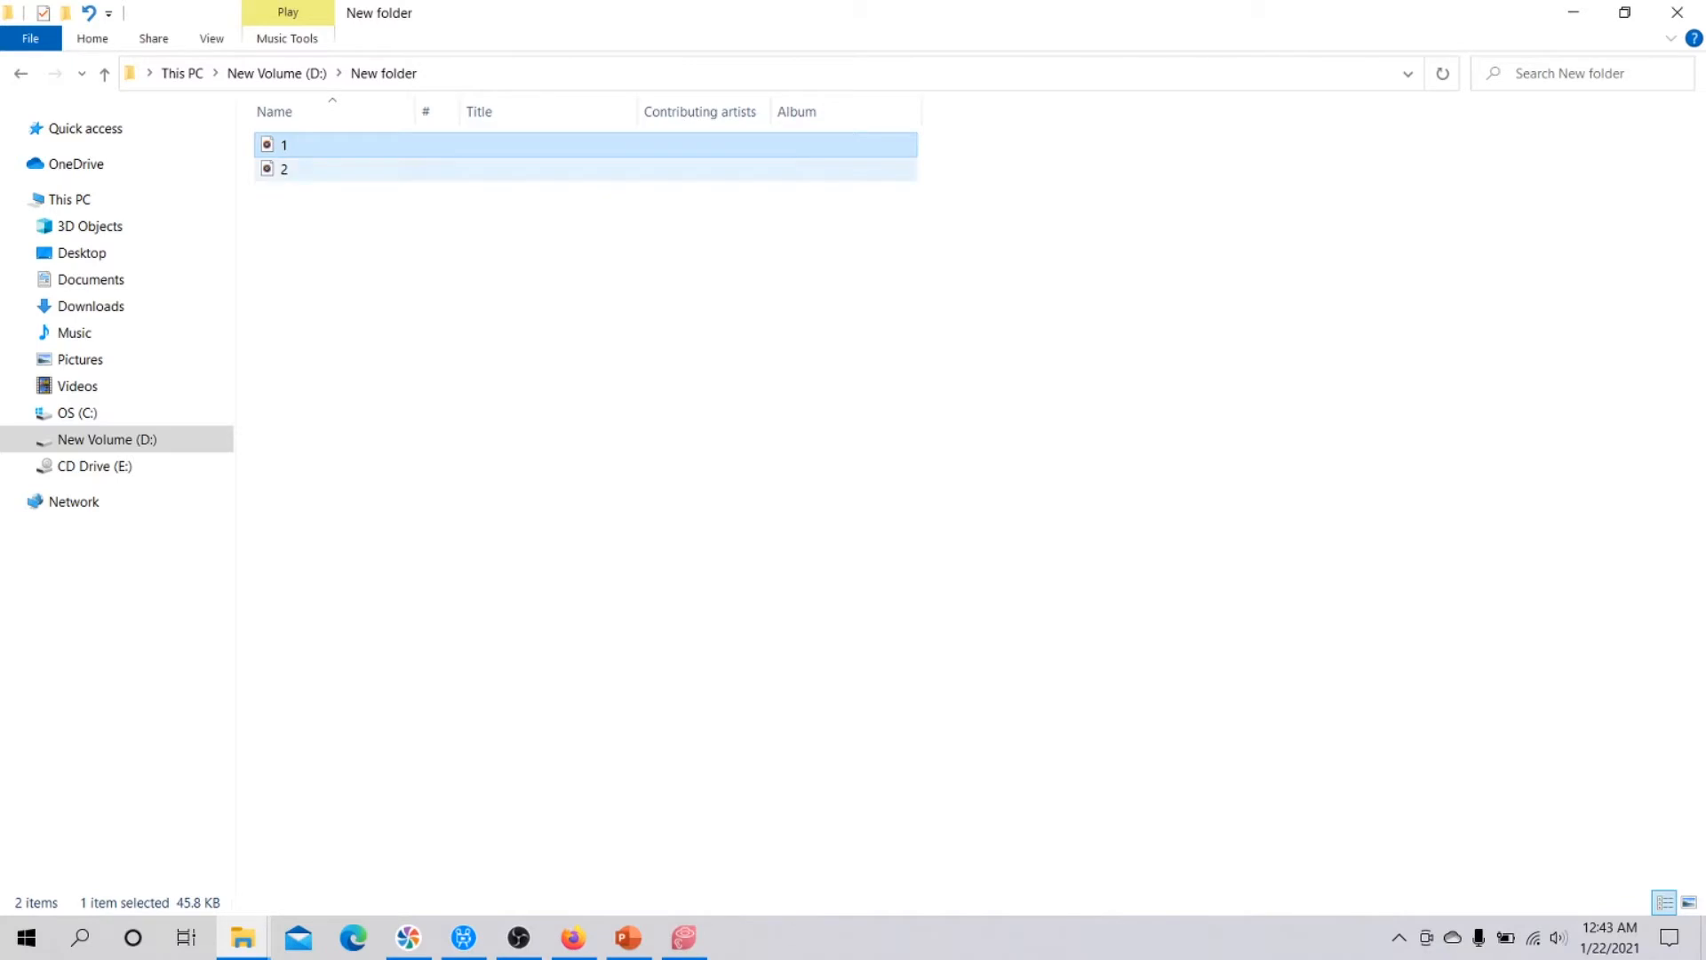
click(284, 169)
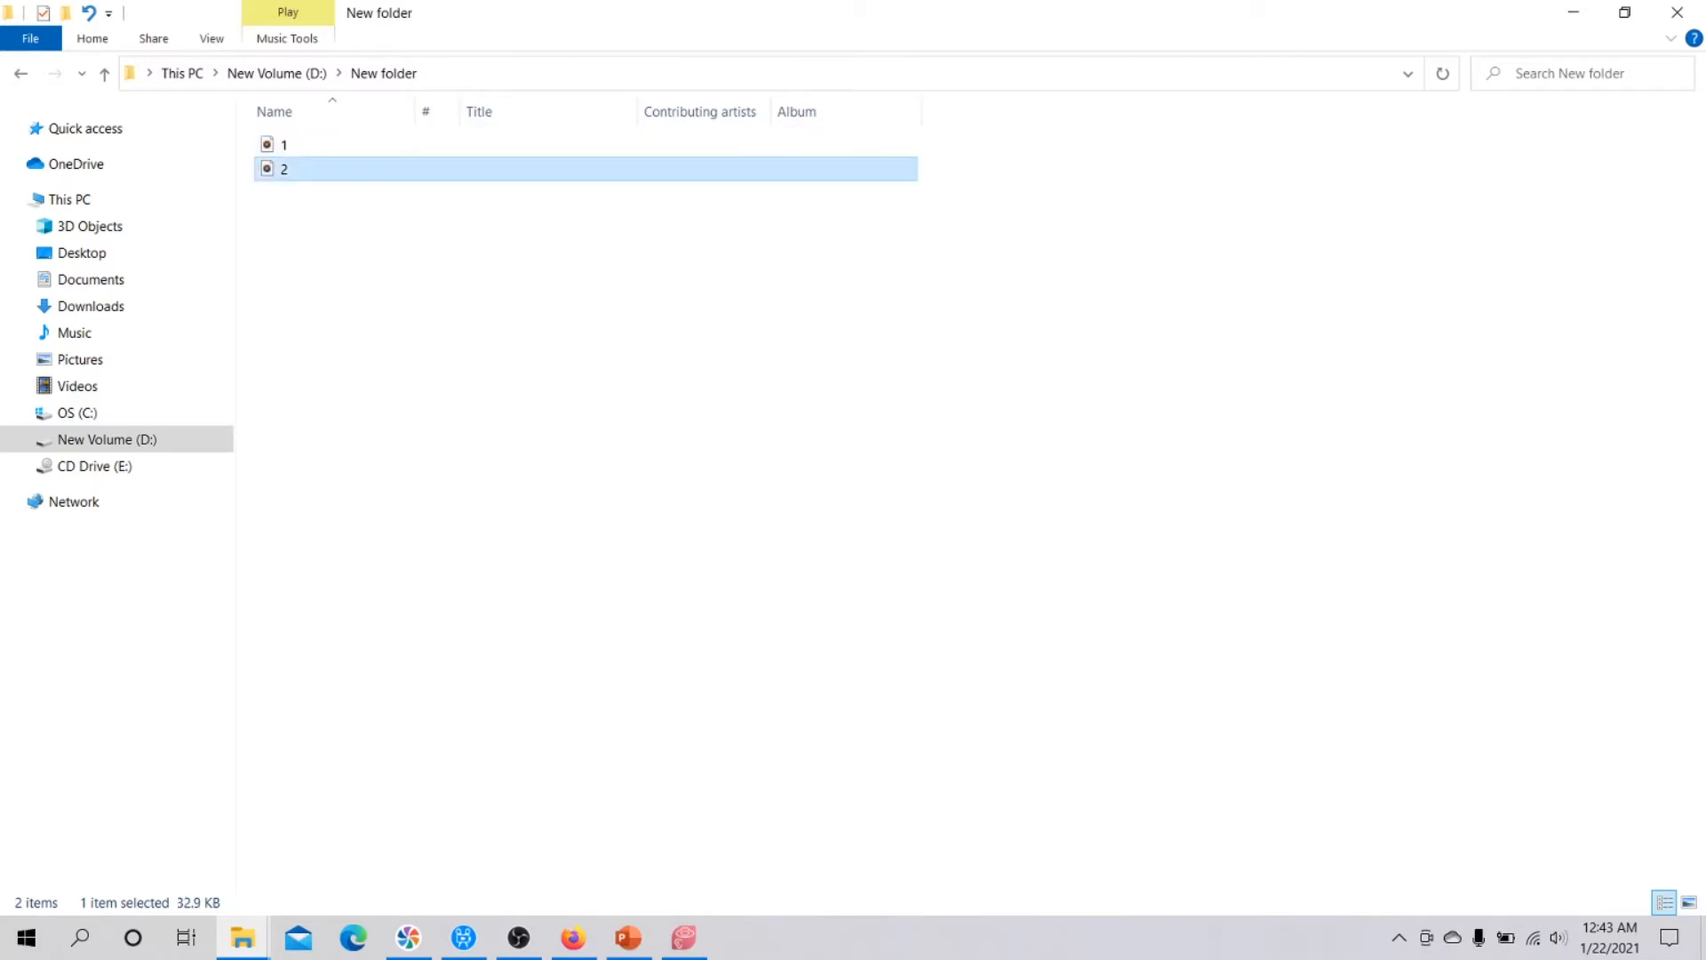
double_click(285, 169)
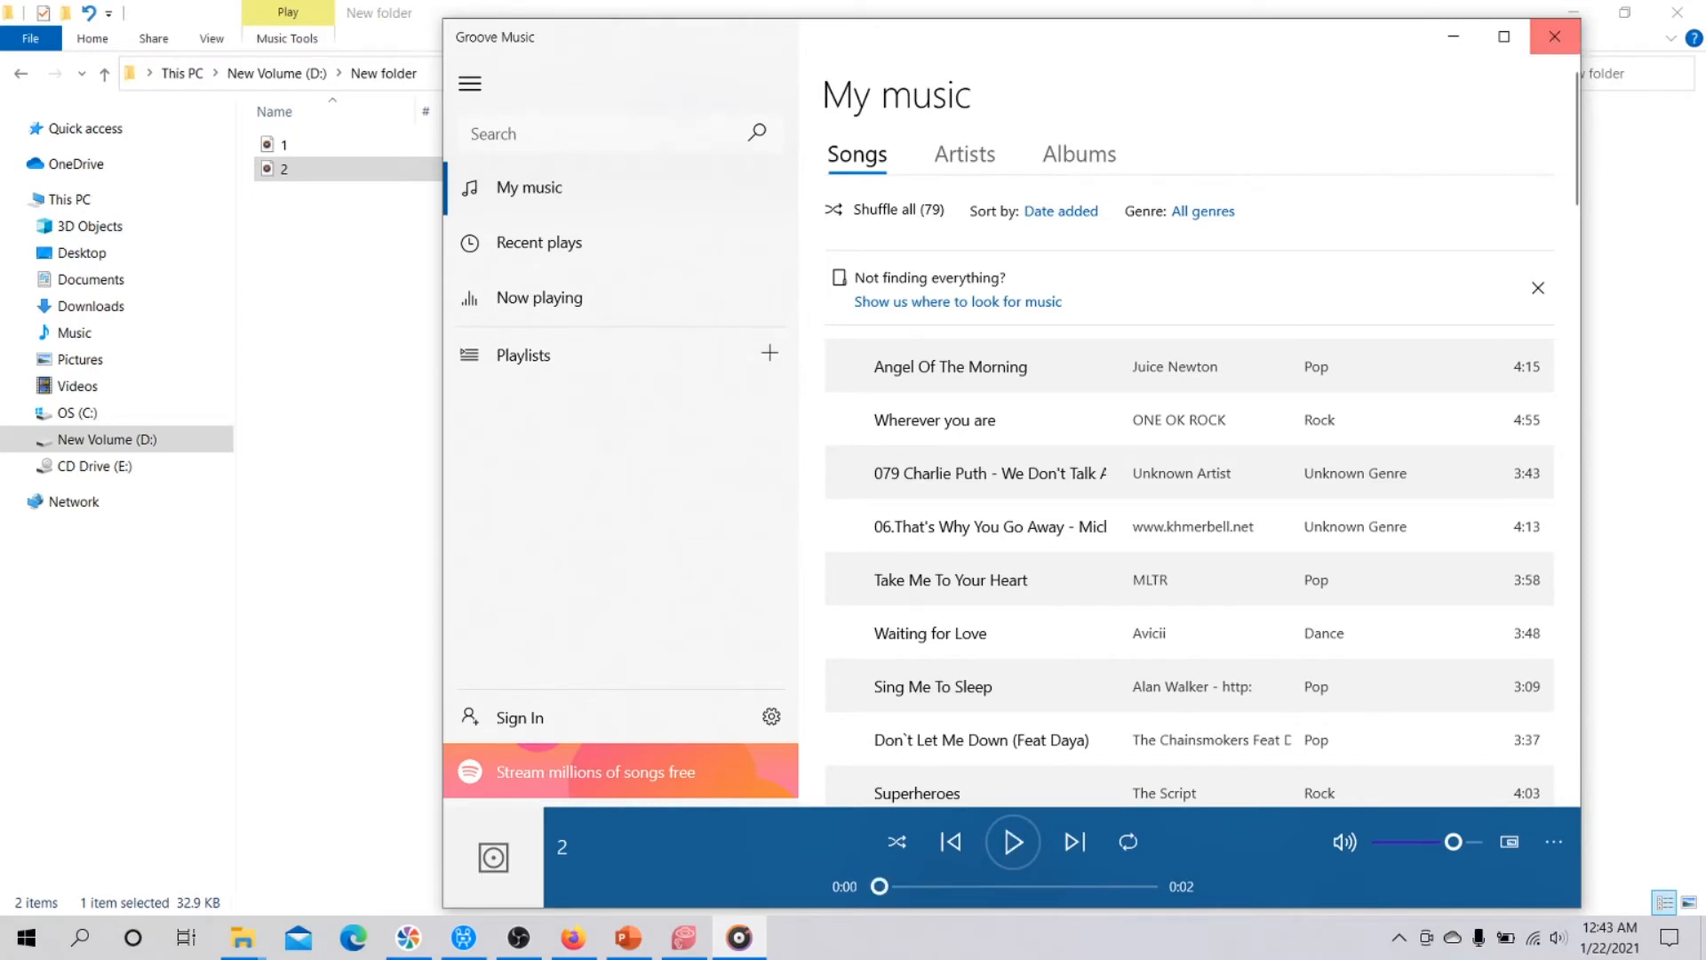
click(1554, 37)
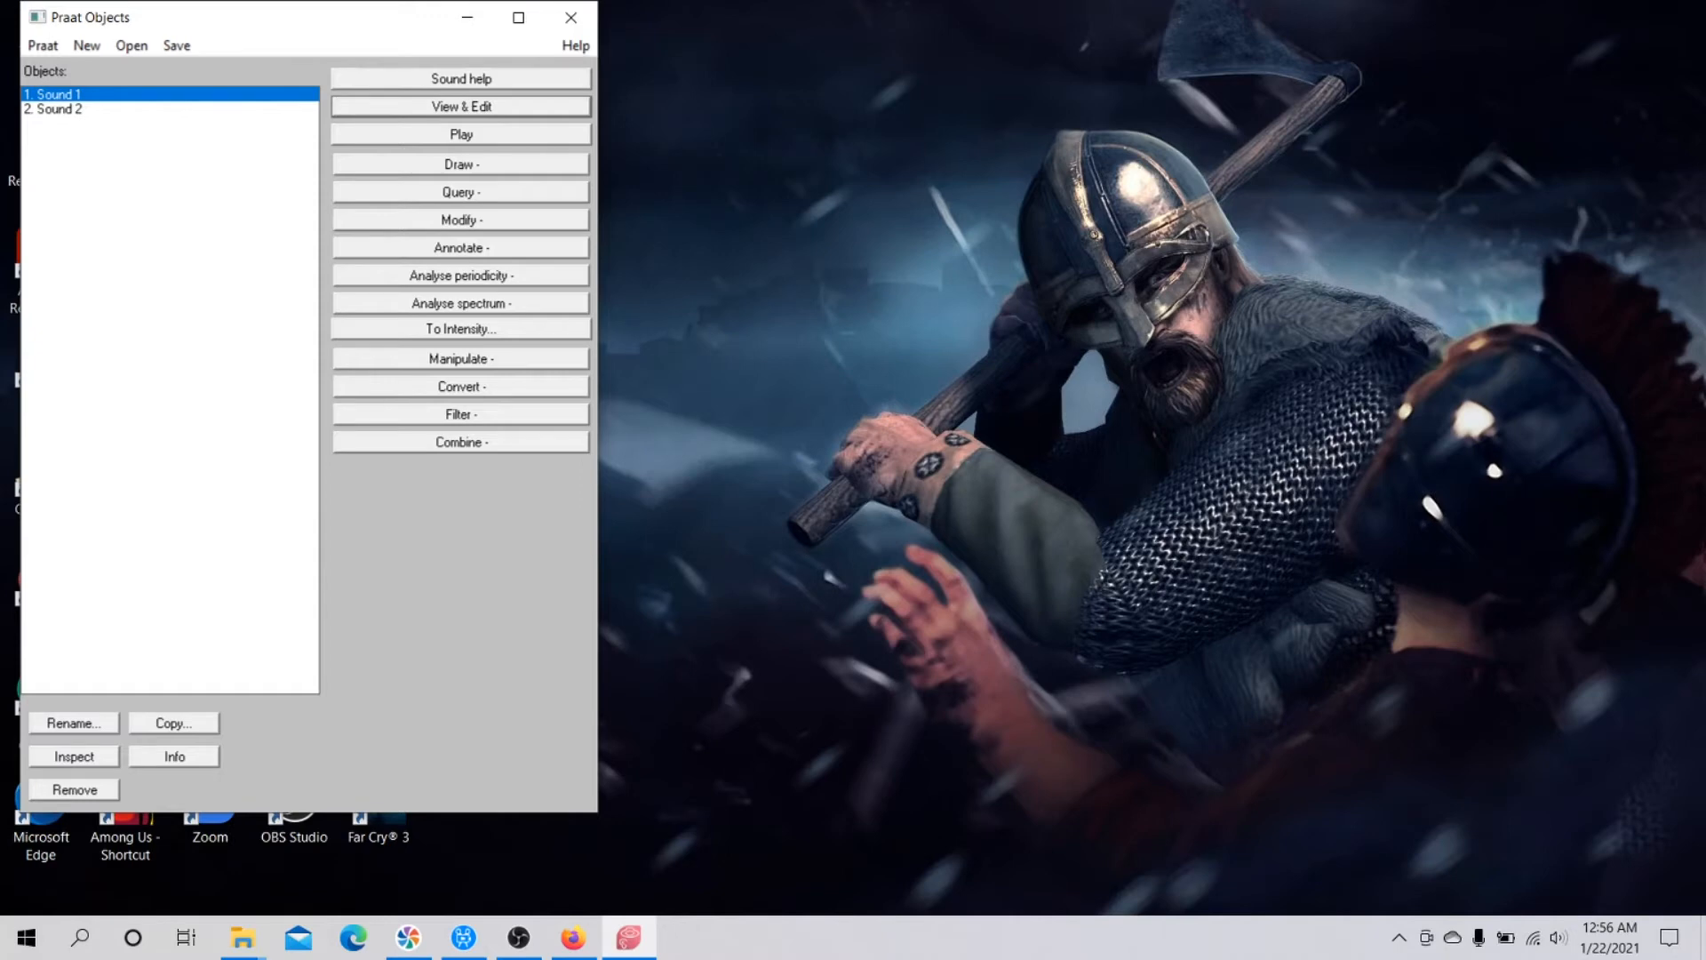
Open Sound 1 for viewing and editing, select its whole utterance from about 1.00 to 3.20 s, and play it.
click(461, 107)
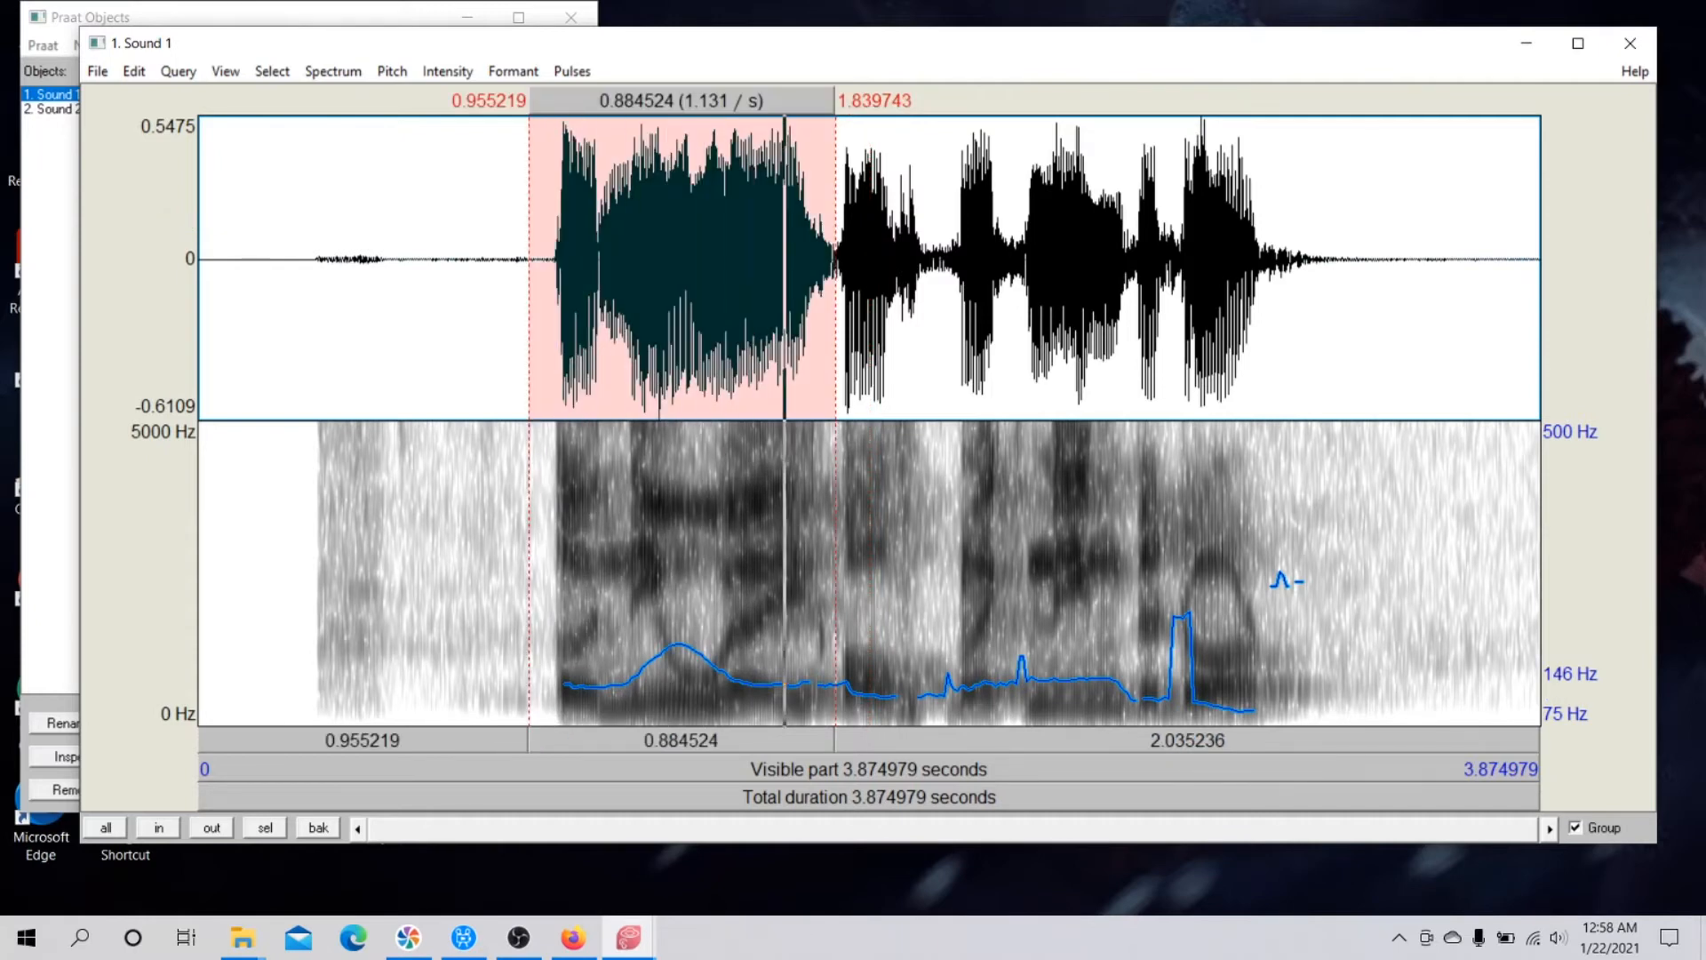
key(Tab)
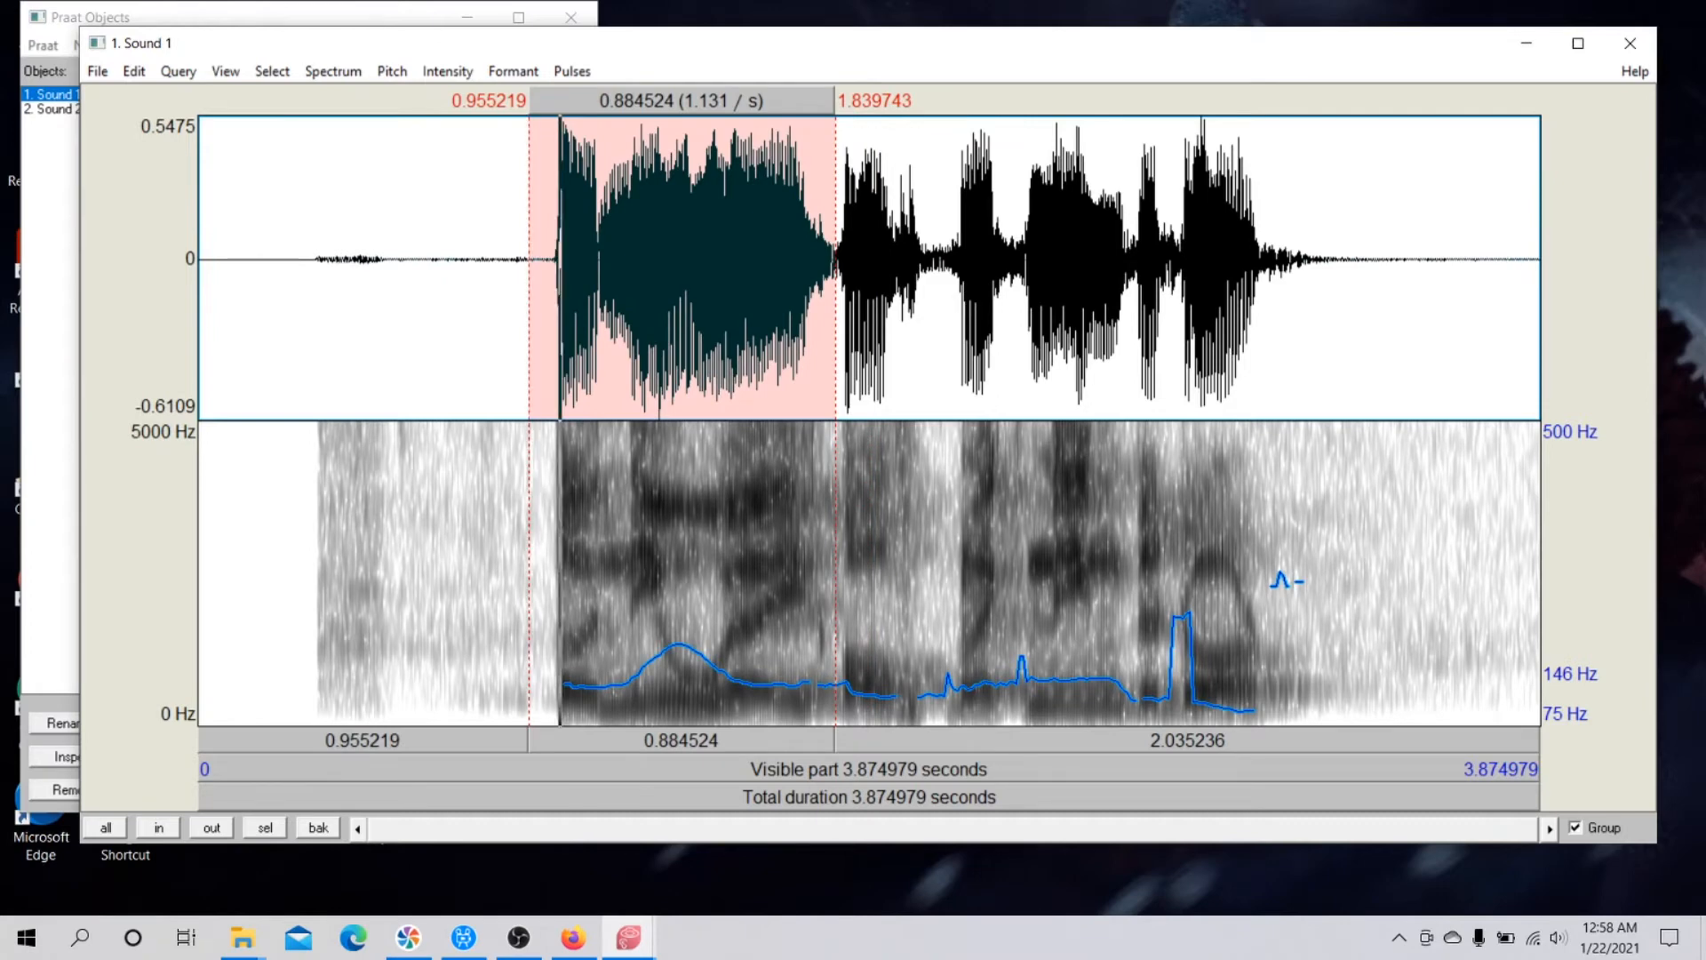
drag(836, 267, 868, 267)
drag(546, 267, 1296, 267)
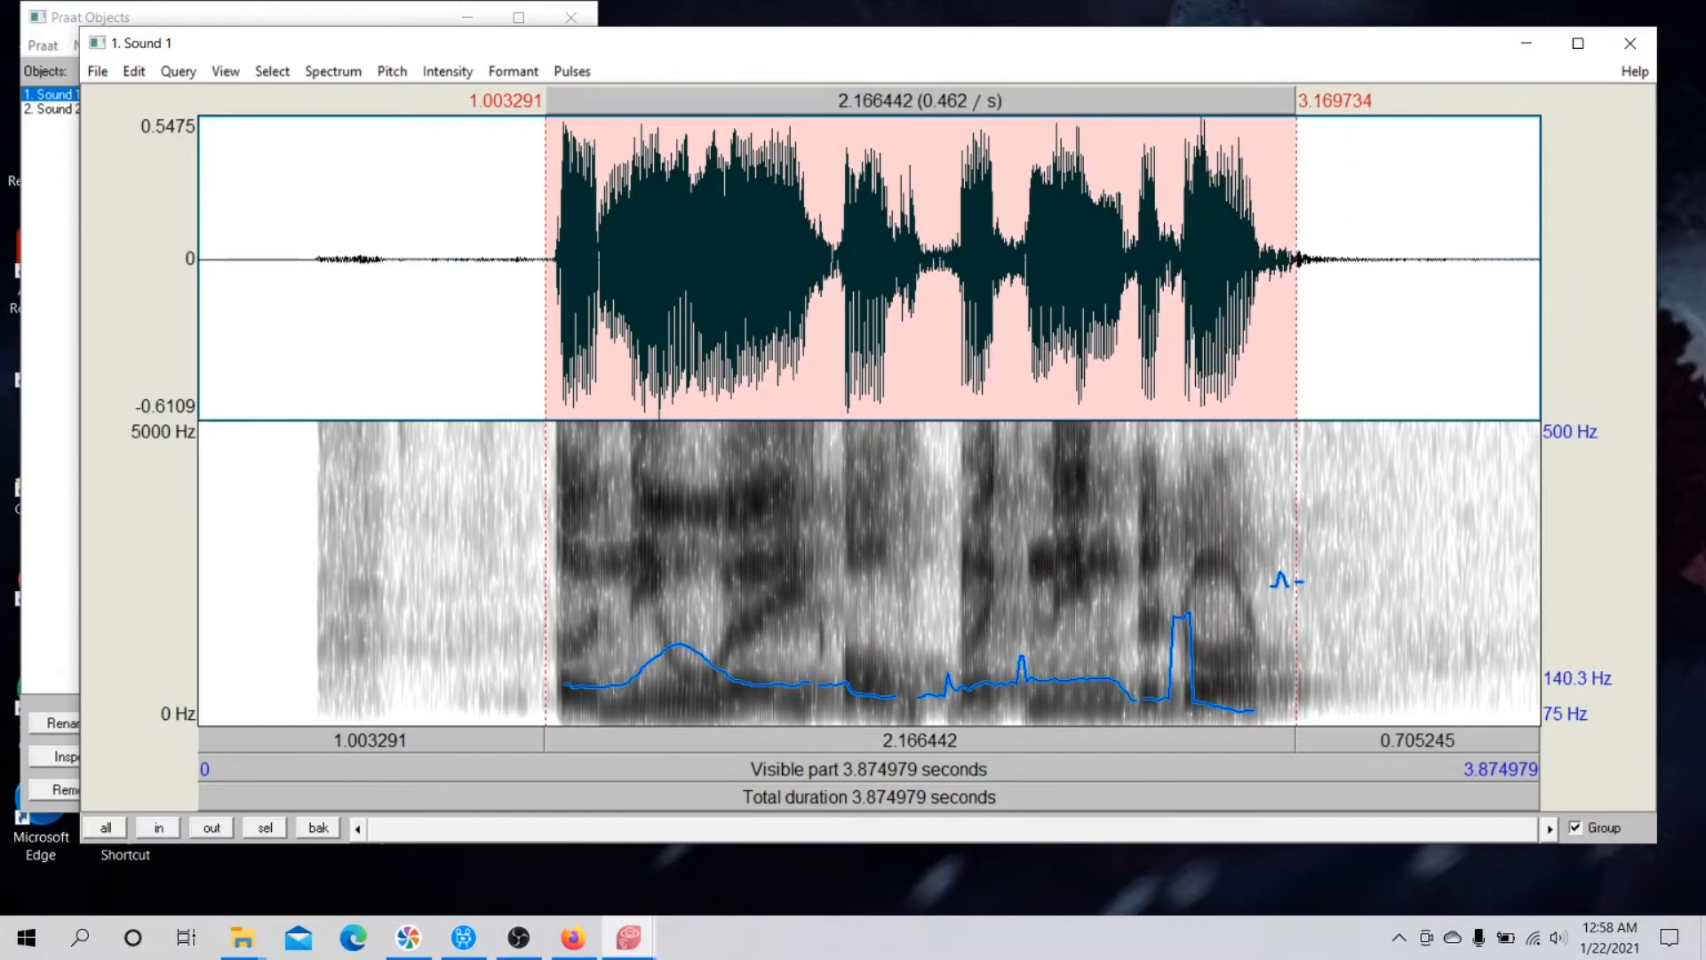
drag(545, 266, 1294, 260)
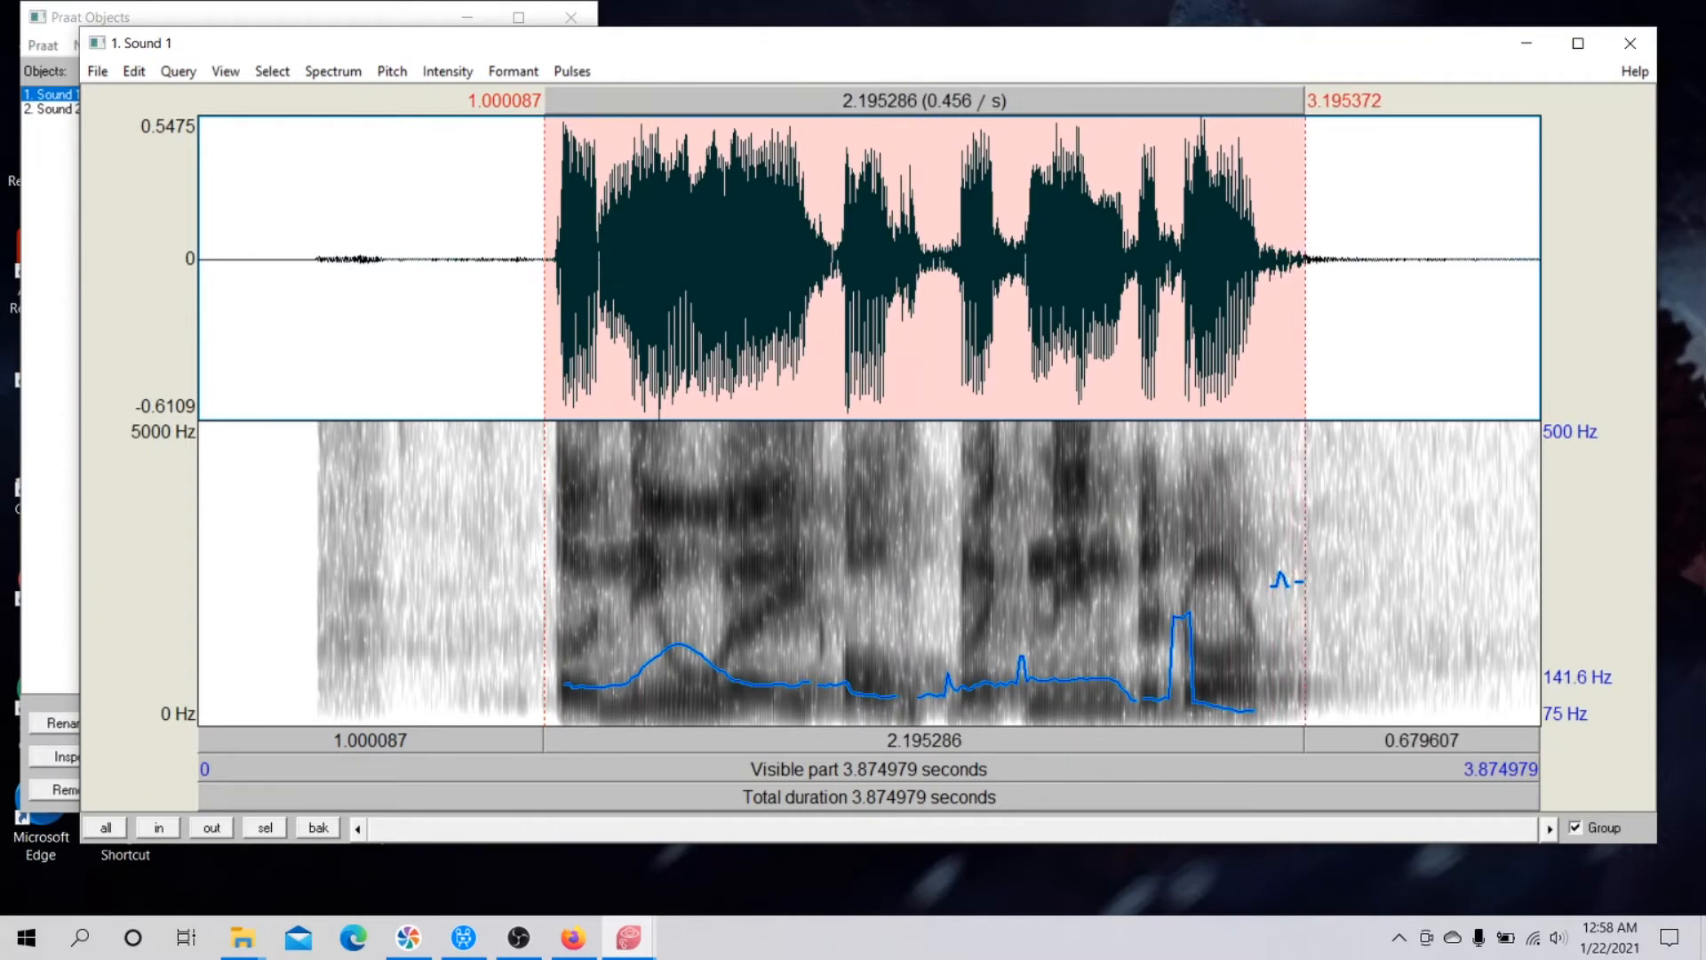
key(Tab)
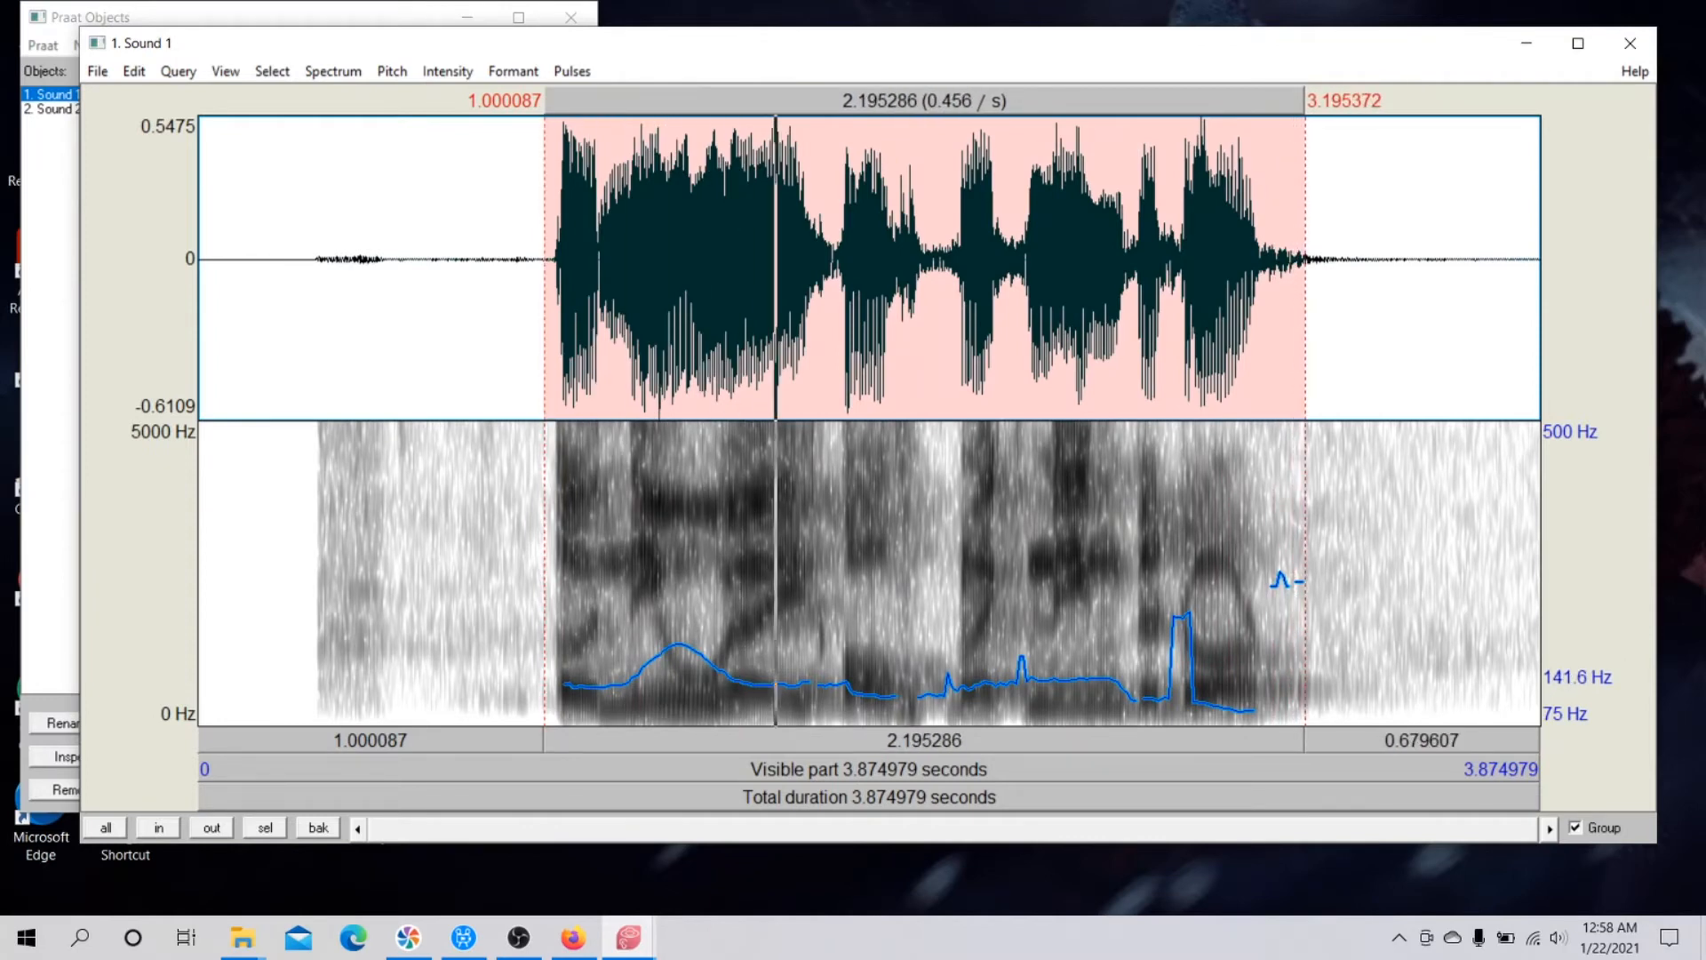
key(Tab)
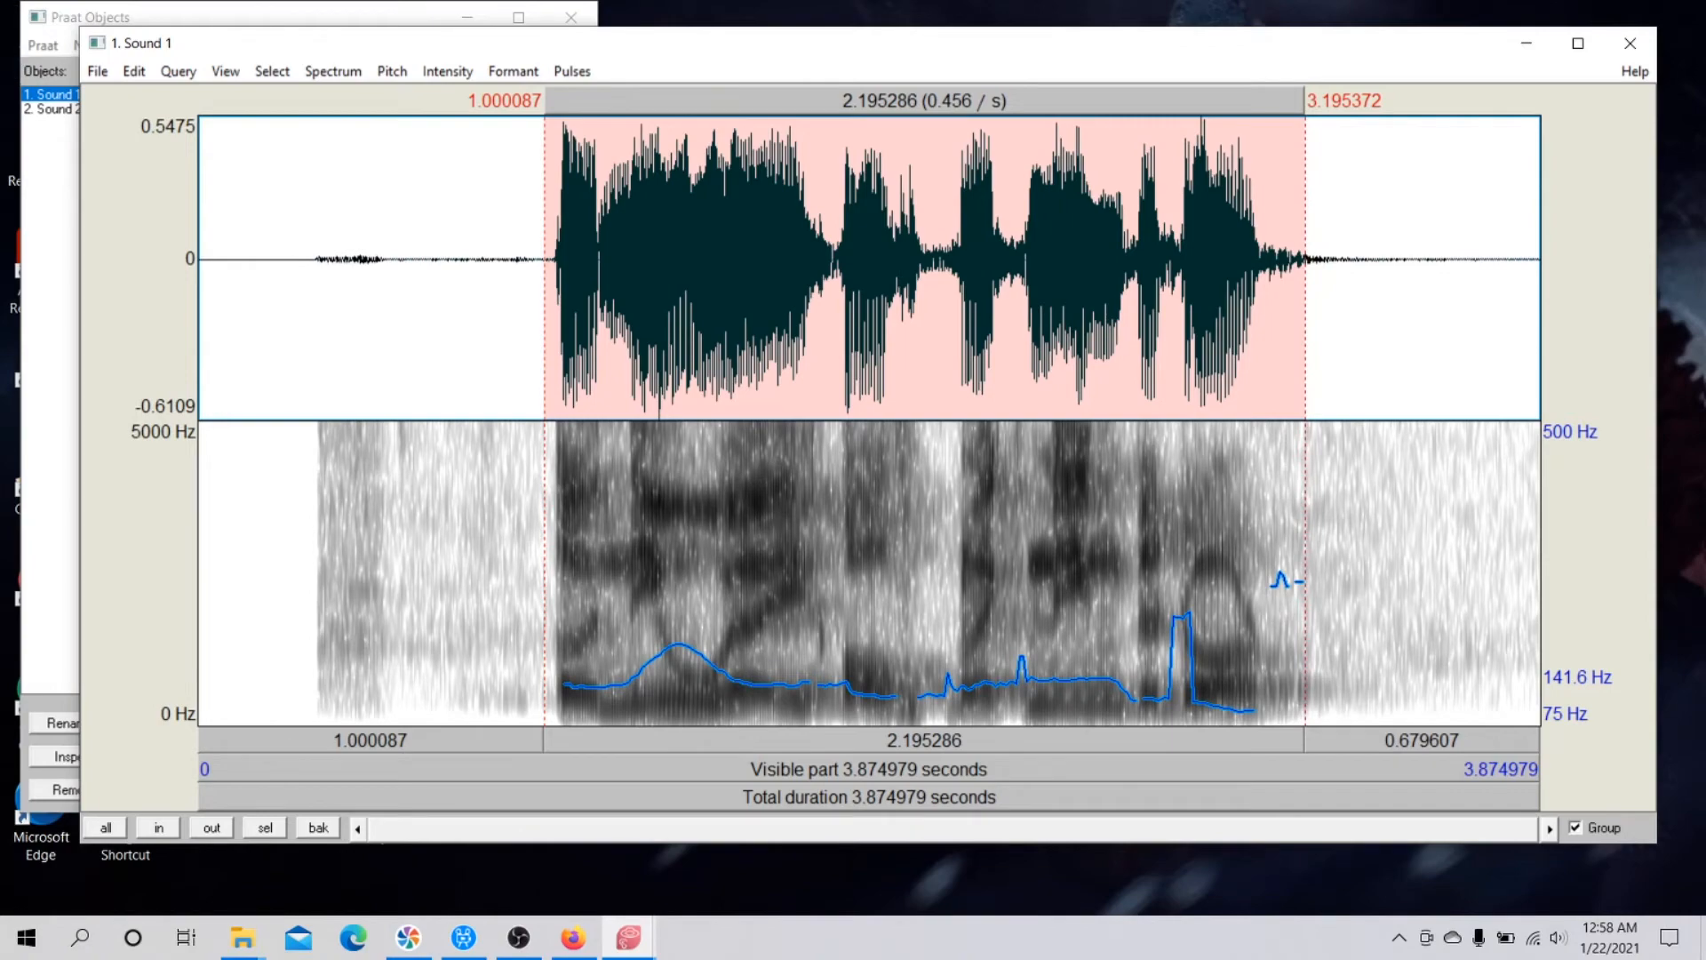
Open Sound 2 for viewing and editing, select its utterance from about 0.34 to 2.37 s, and play it.
key(alt+Tab)
click(59, 109)
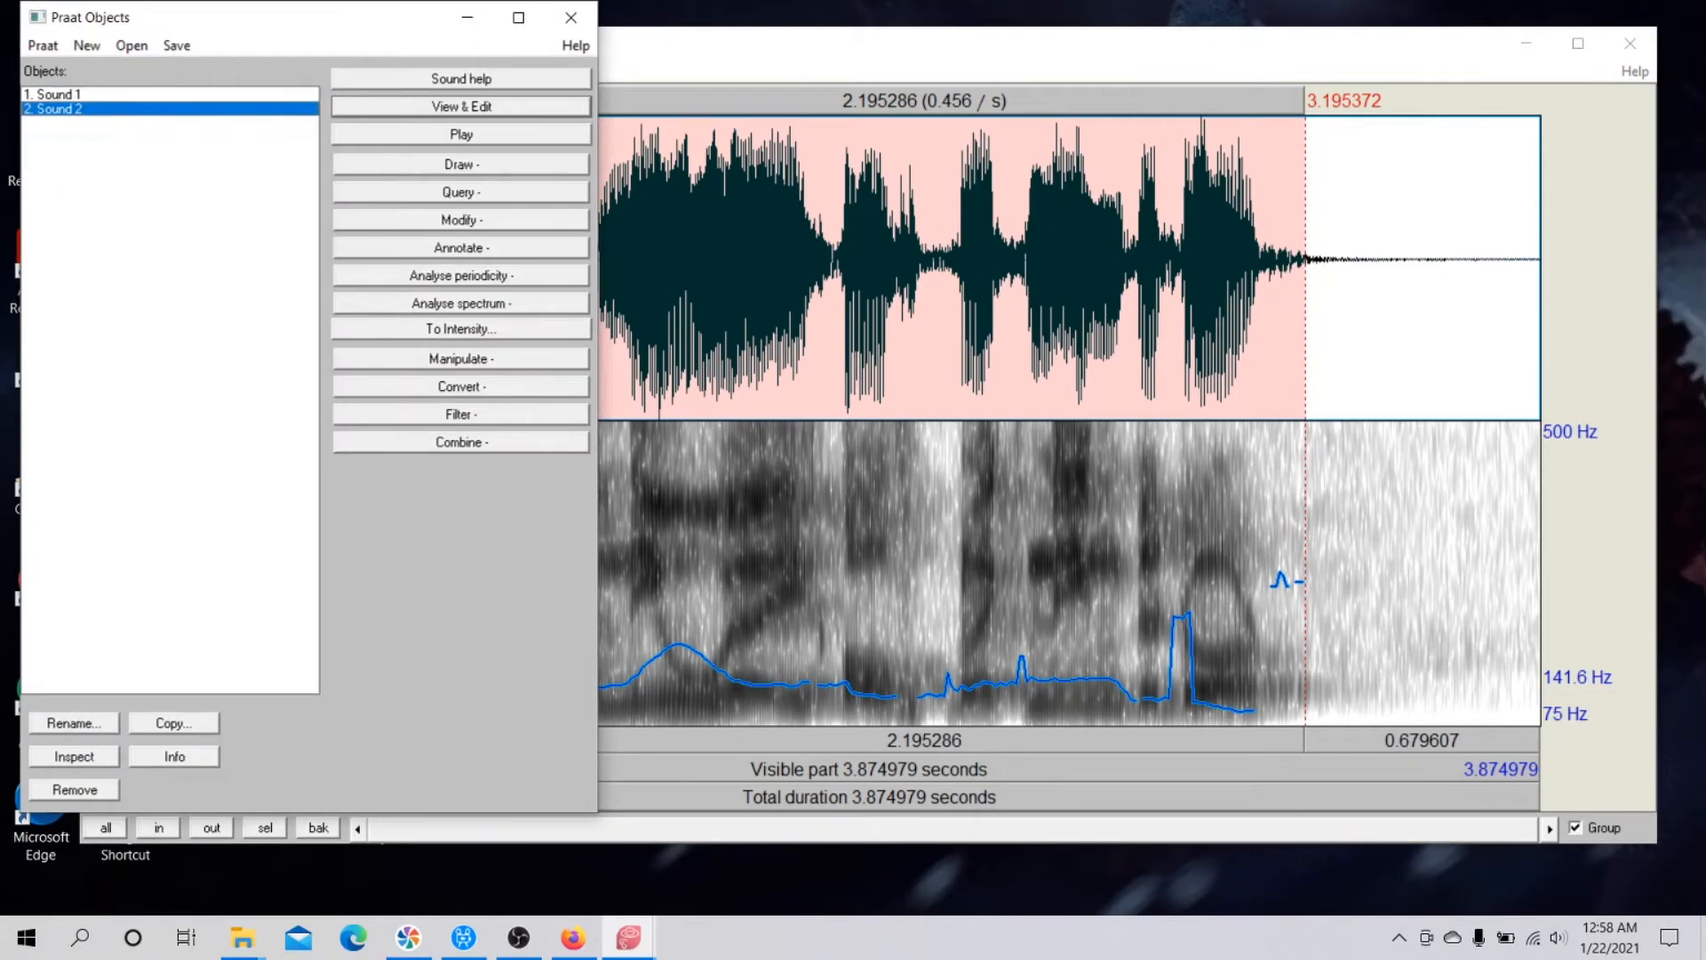
click(461, 107)
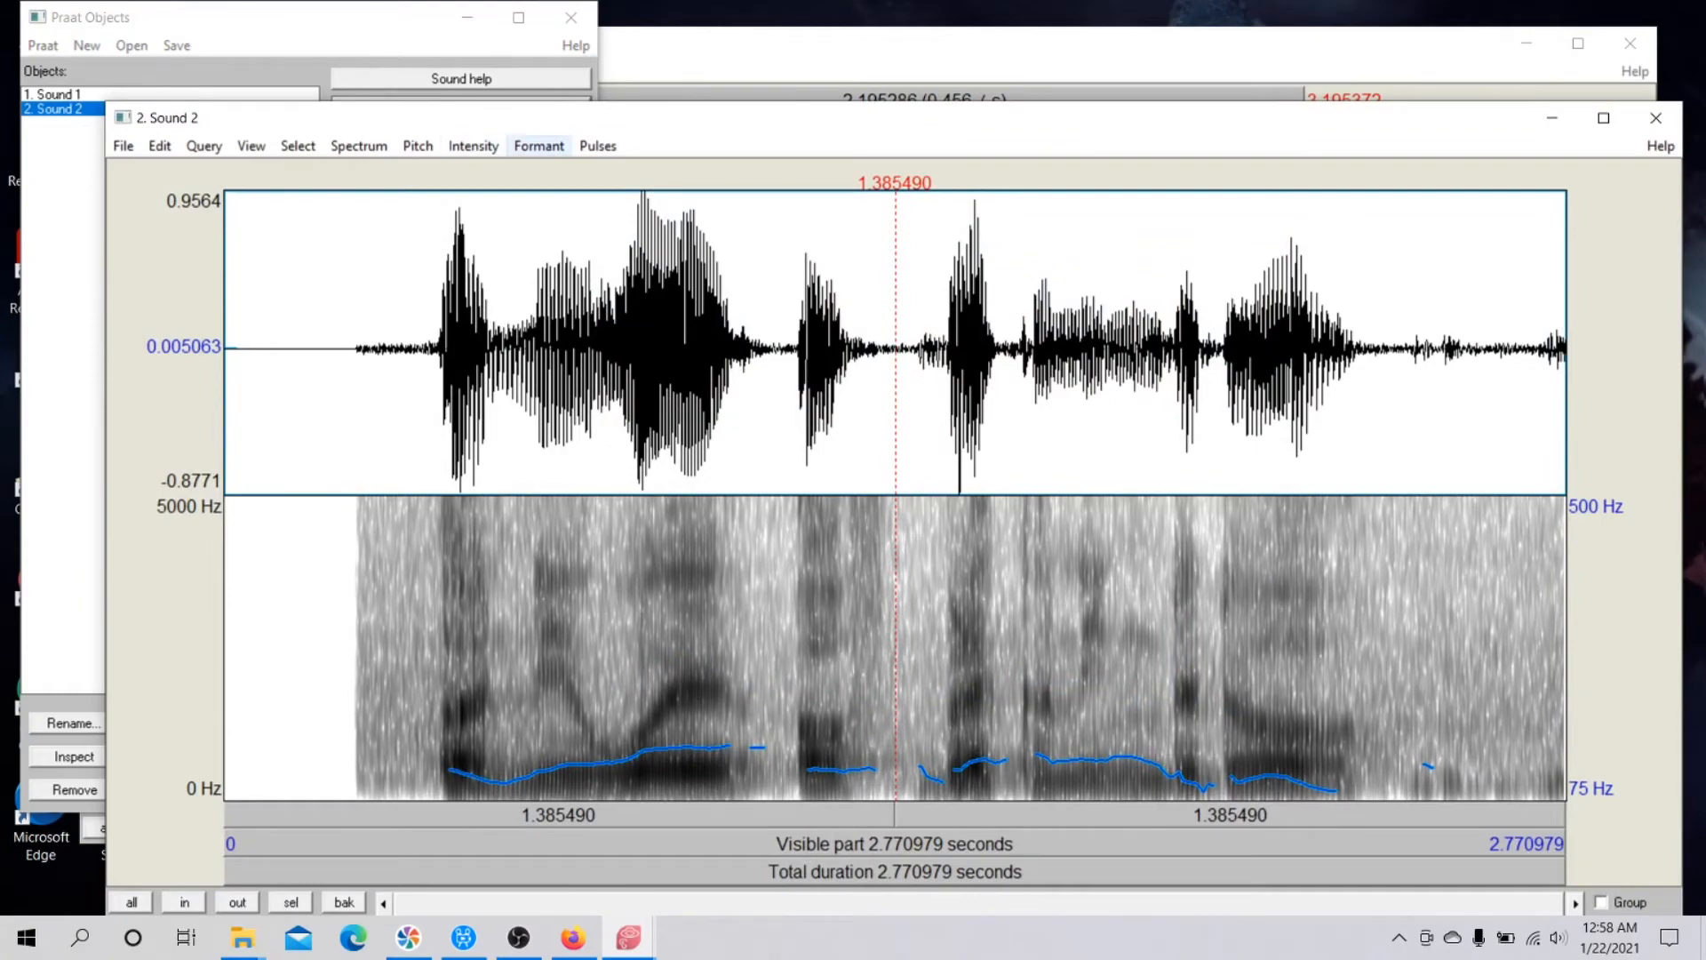
drag(710, 132, 716, 63)
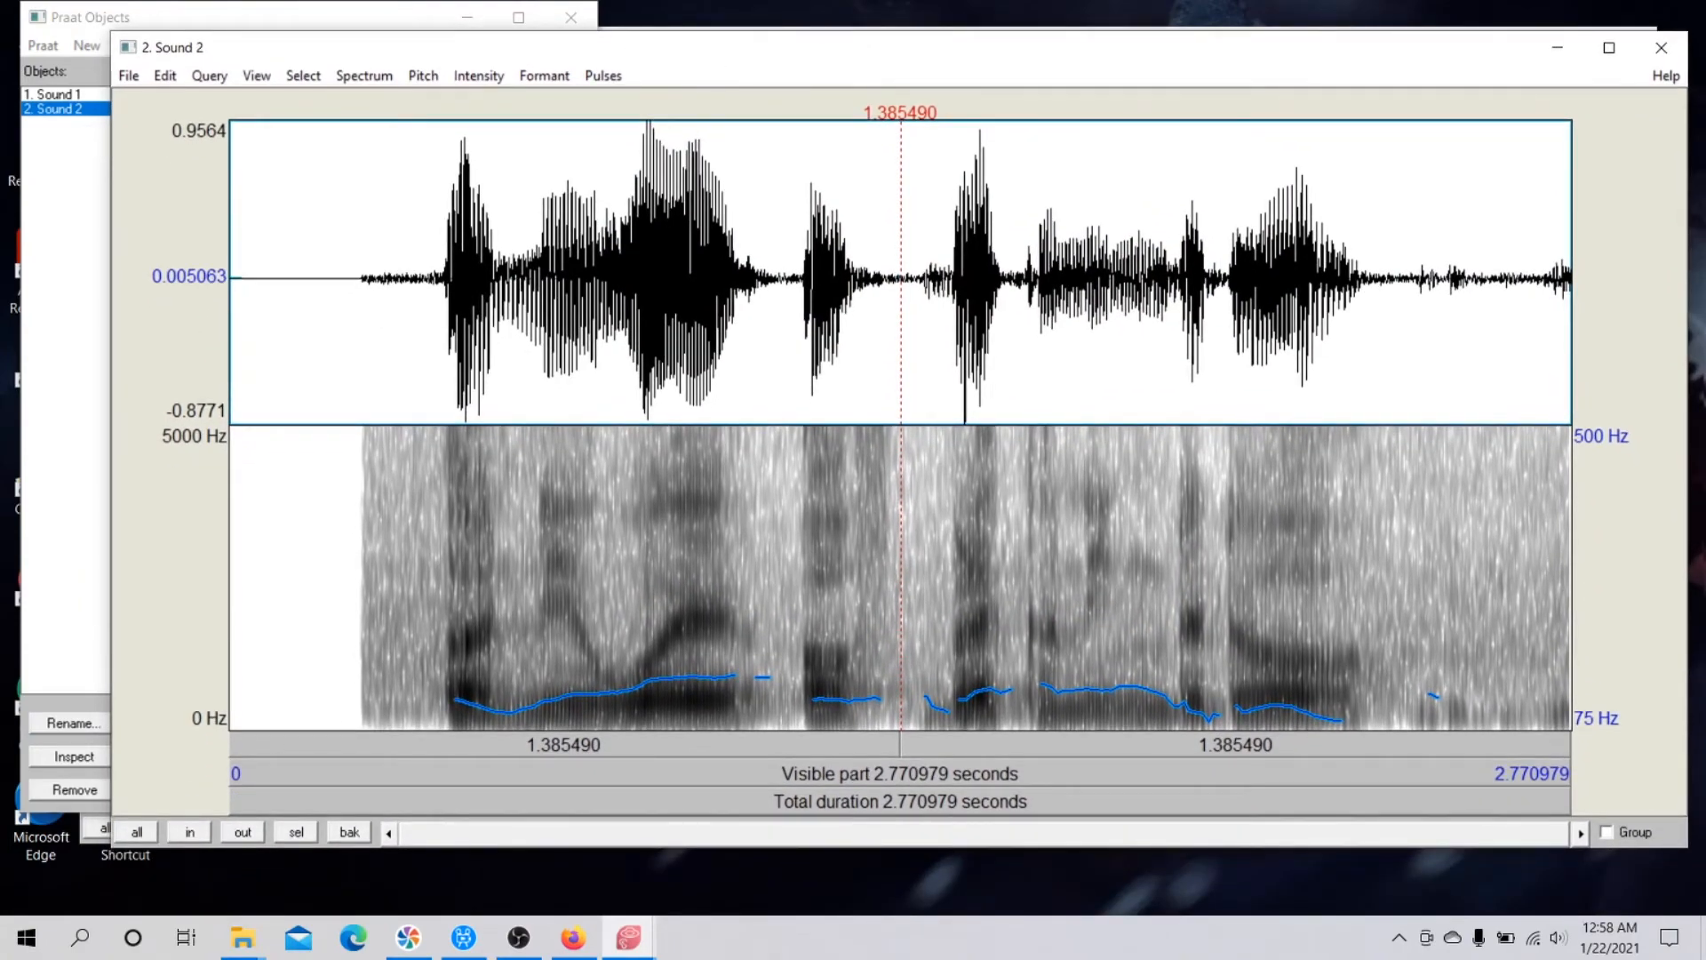
drag(392, 267, 1376, 267)
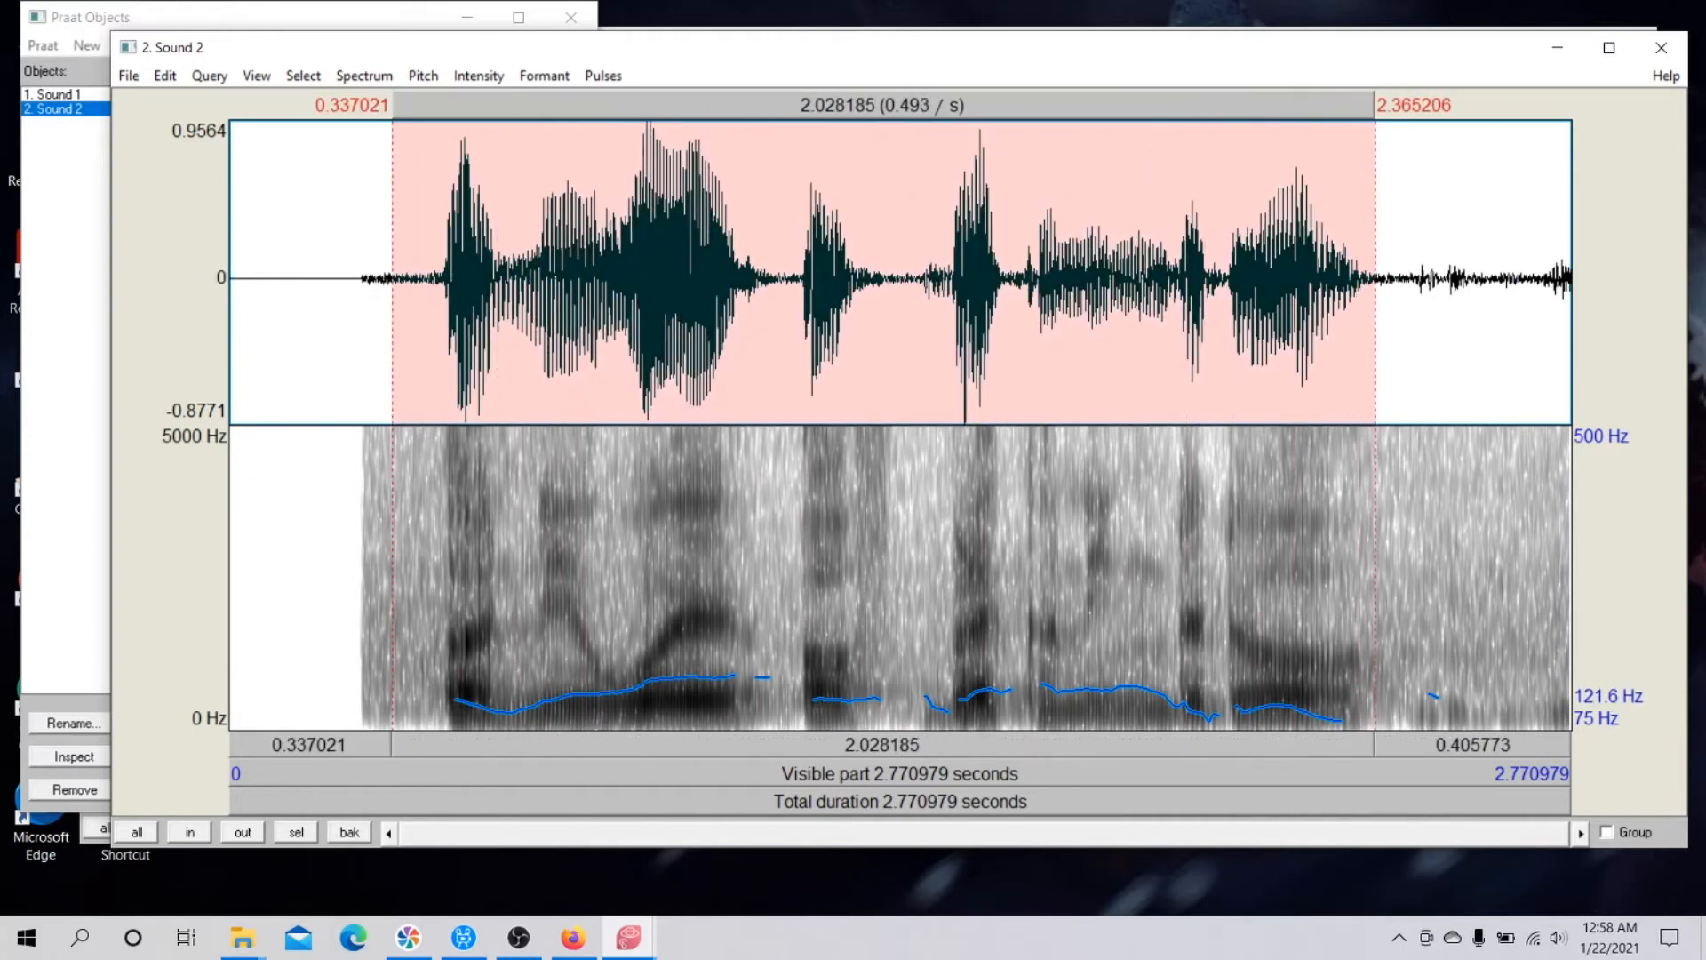
key(Tab)
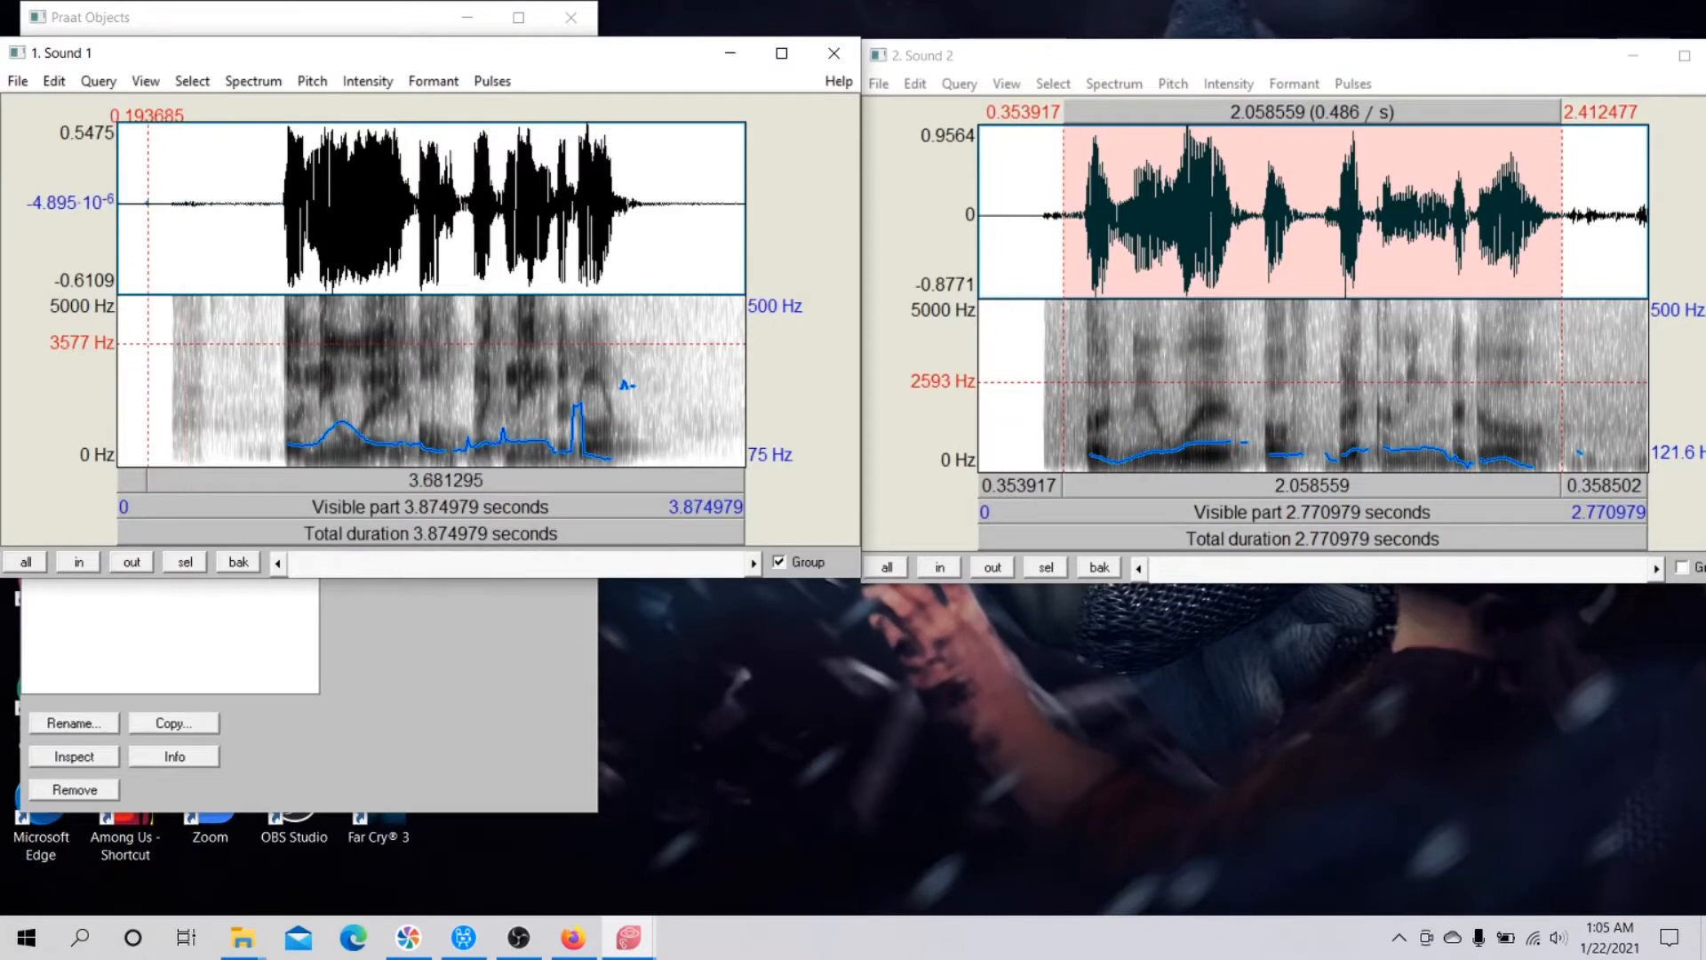
Select the utterance in both sounds for comparison, about 1.11 to 3.20 s in Sound 1 and 0.43 to 2.34 s in Sound 2.
click(212, 300)
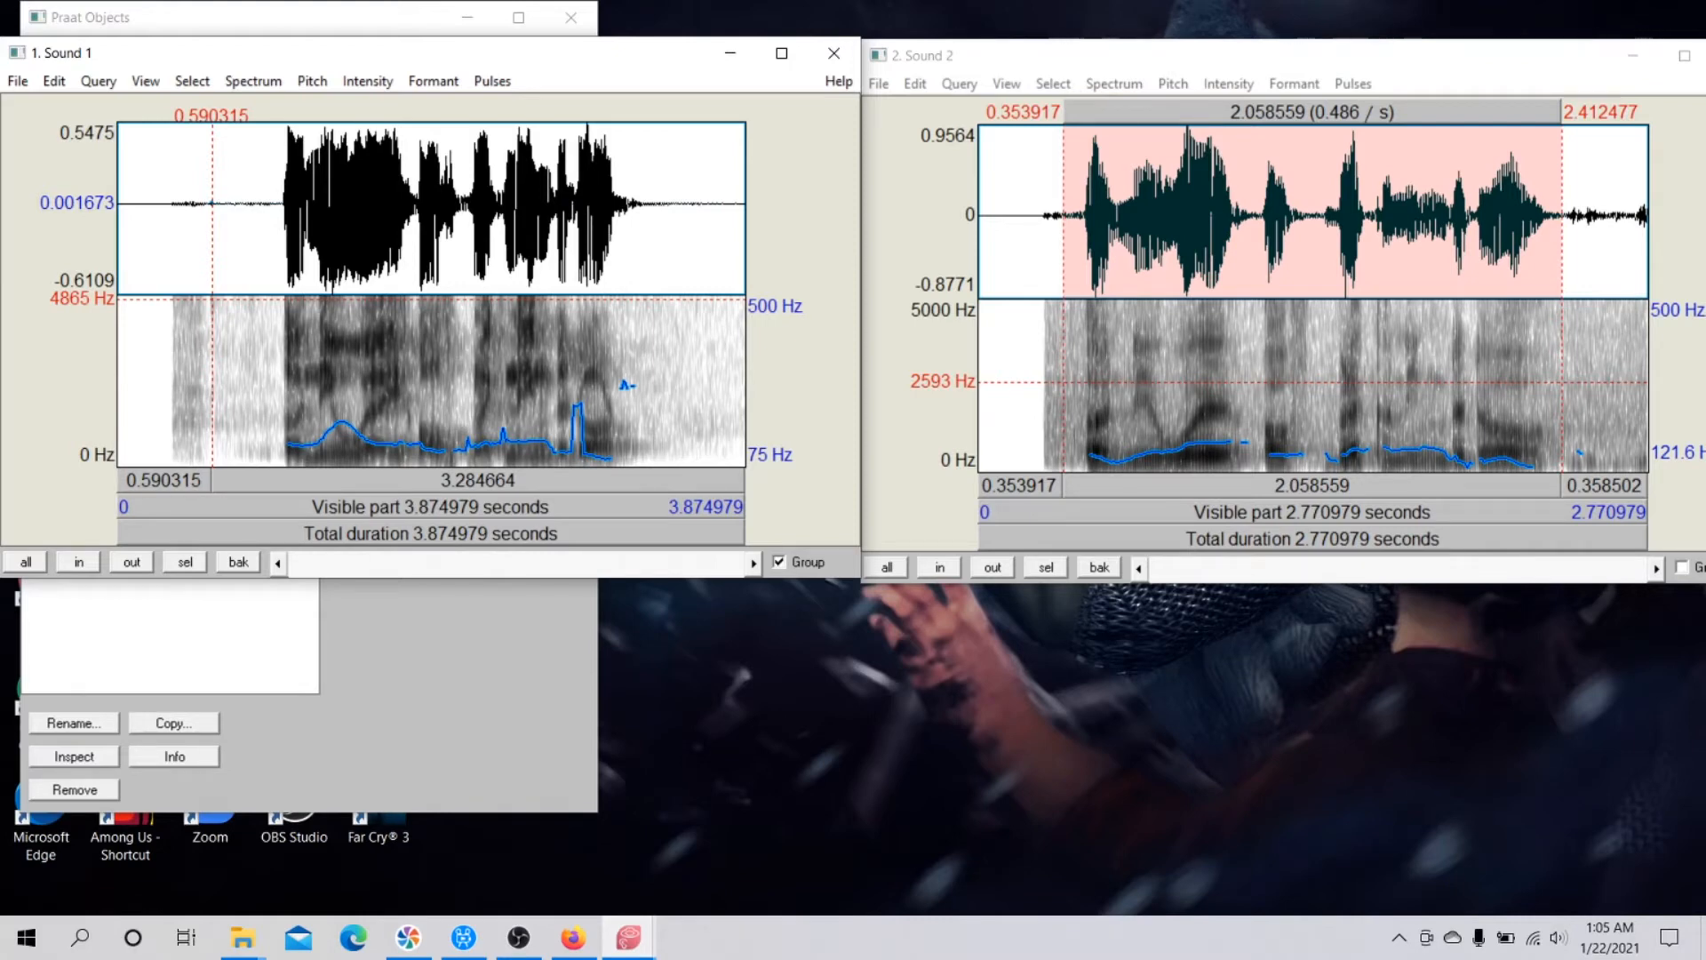
click(295, 310)
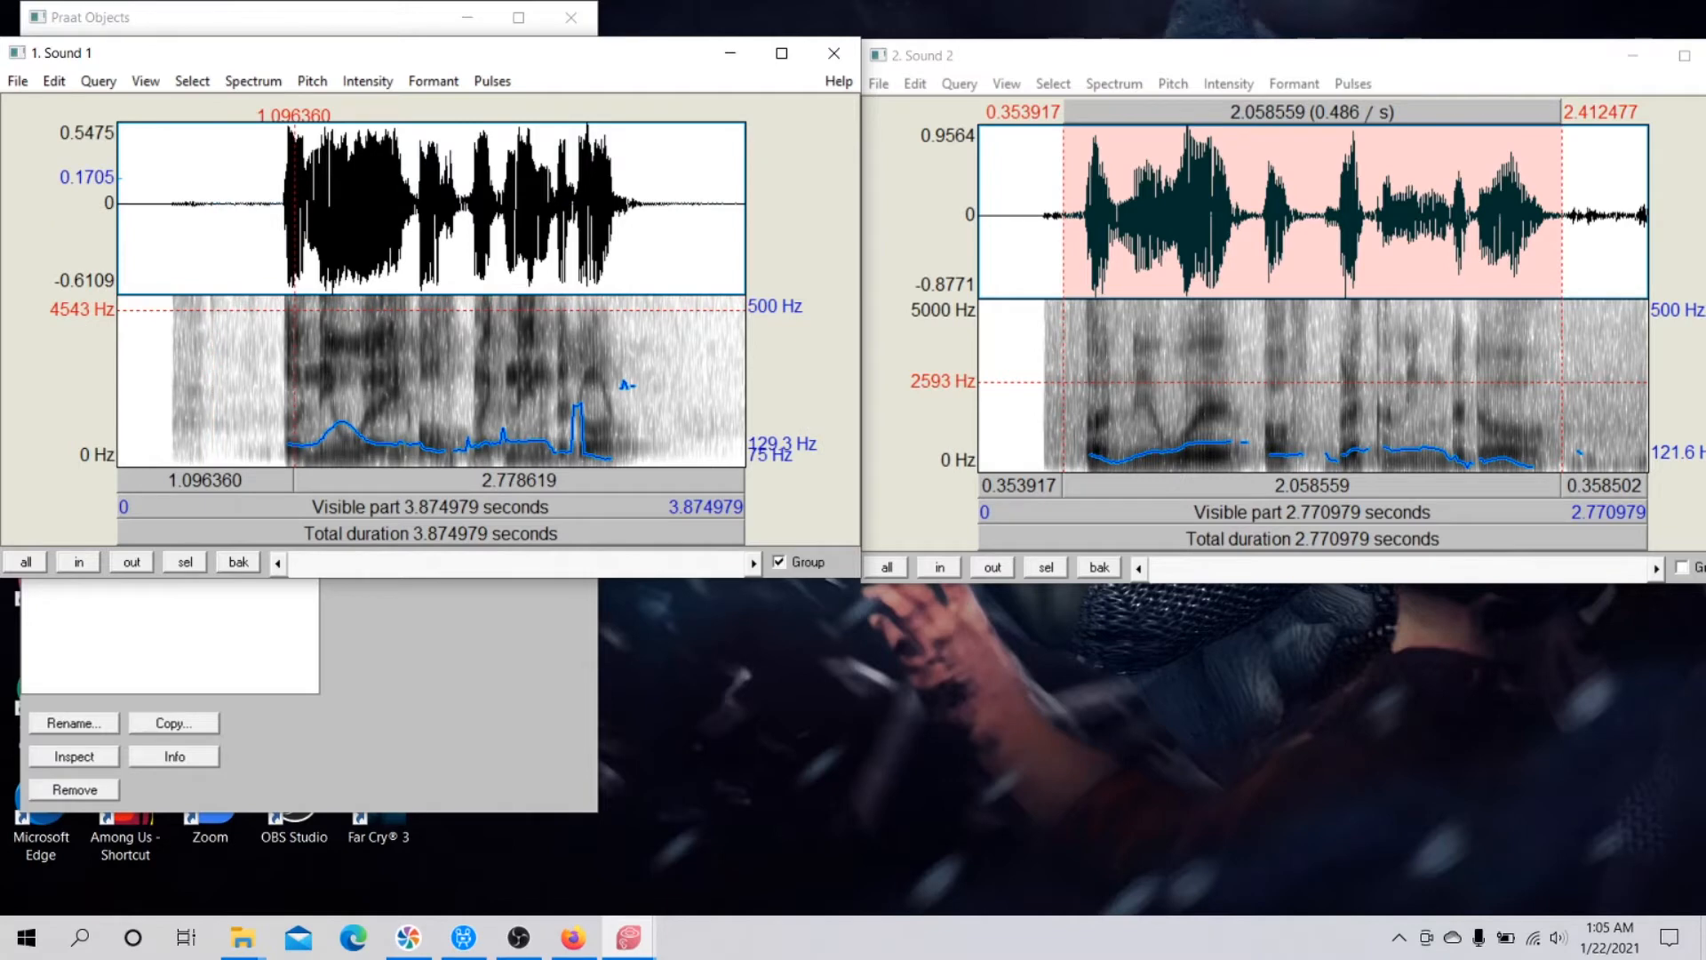
drag(290, 313, 607, 319)
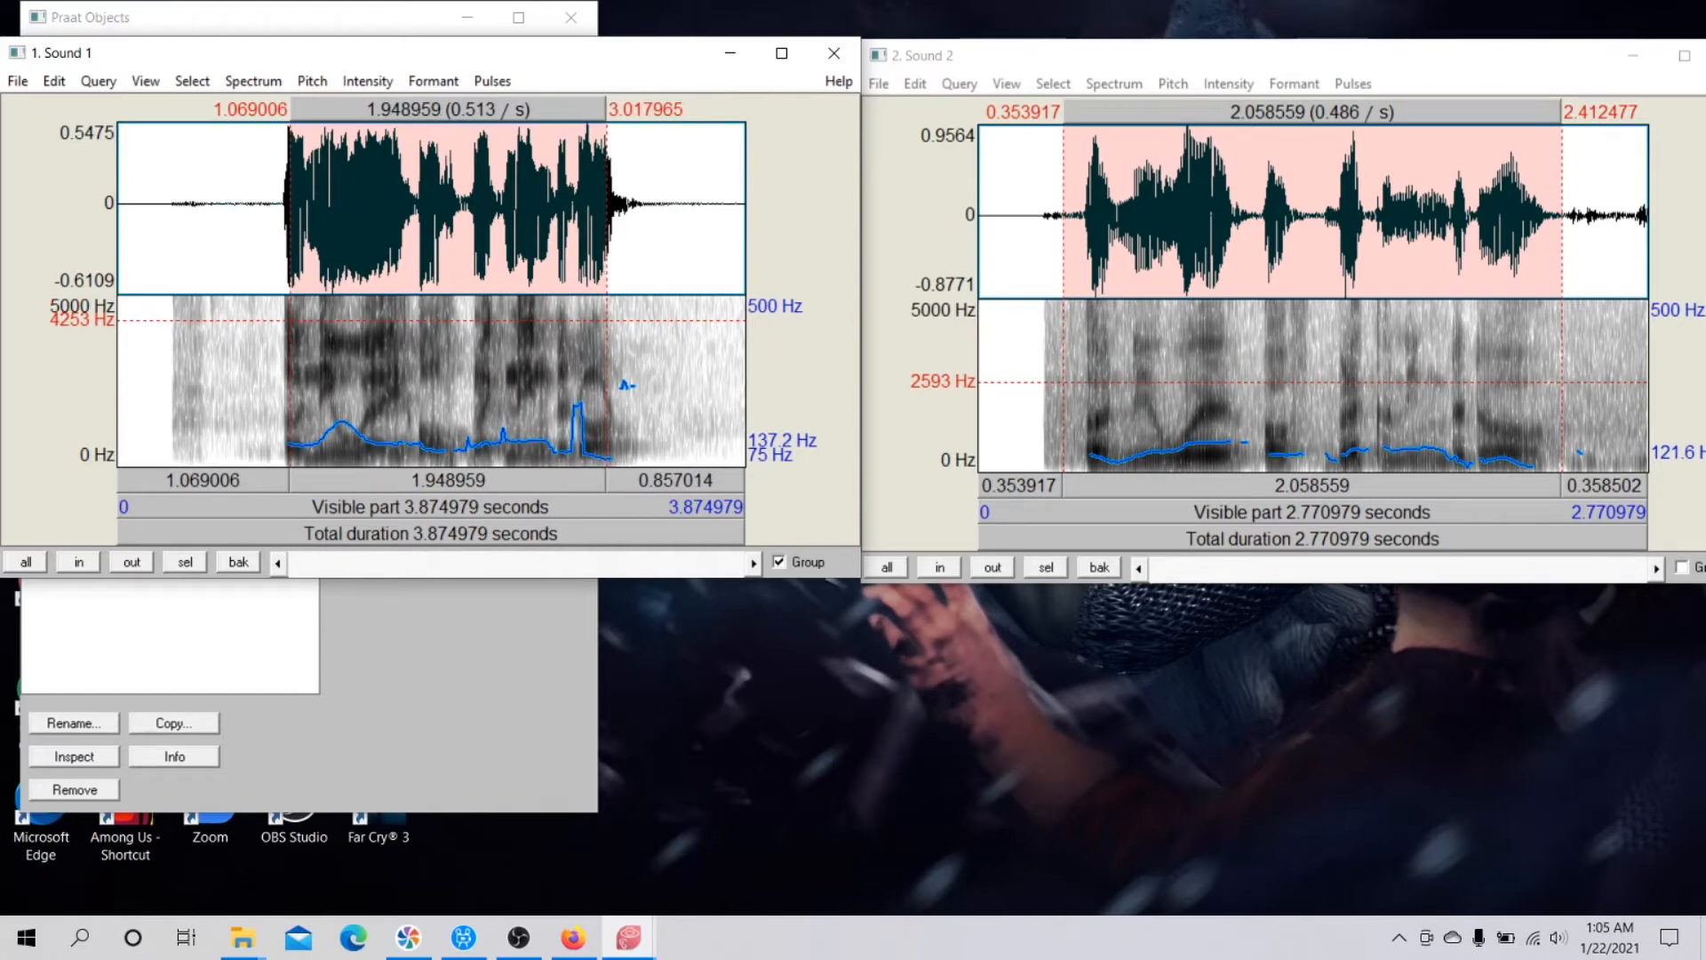
drag(1083, 341, 1543, 341)
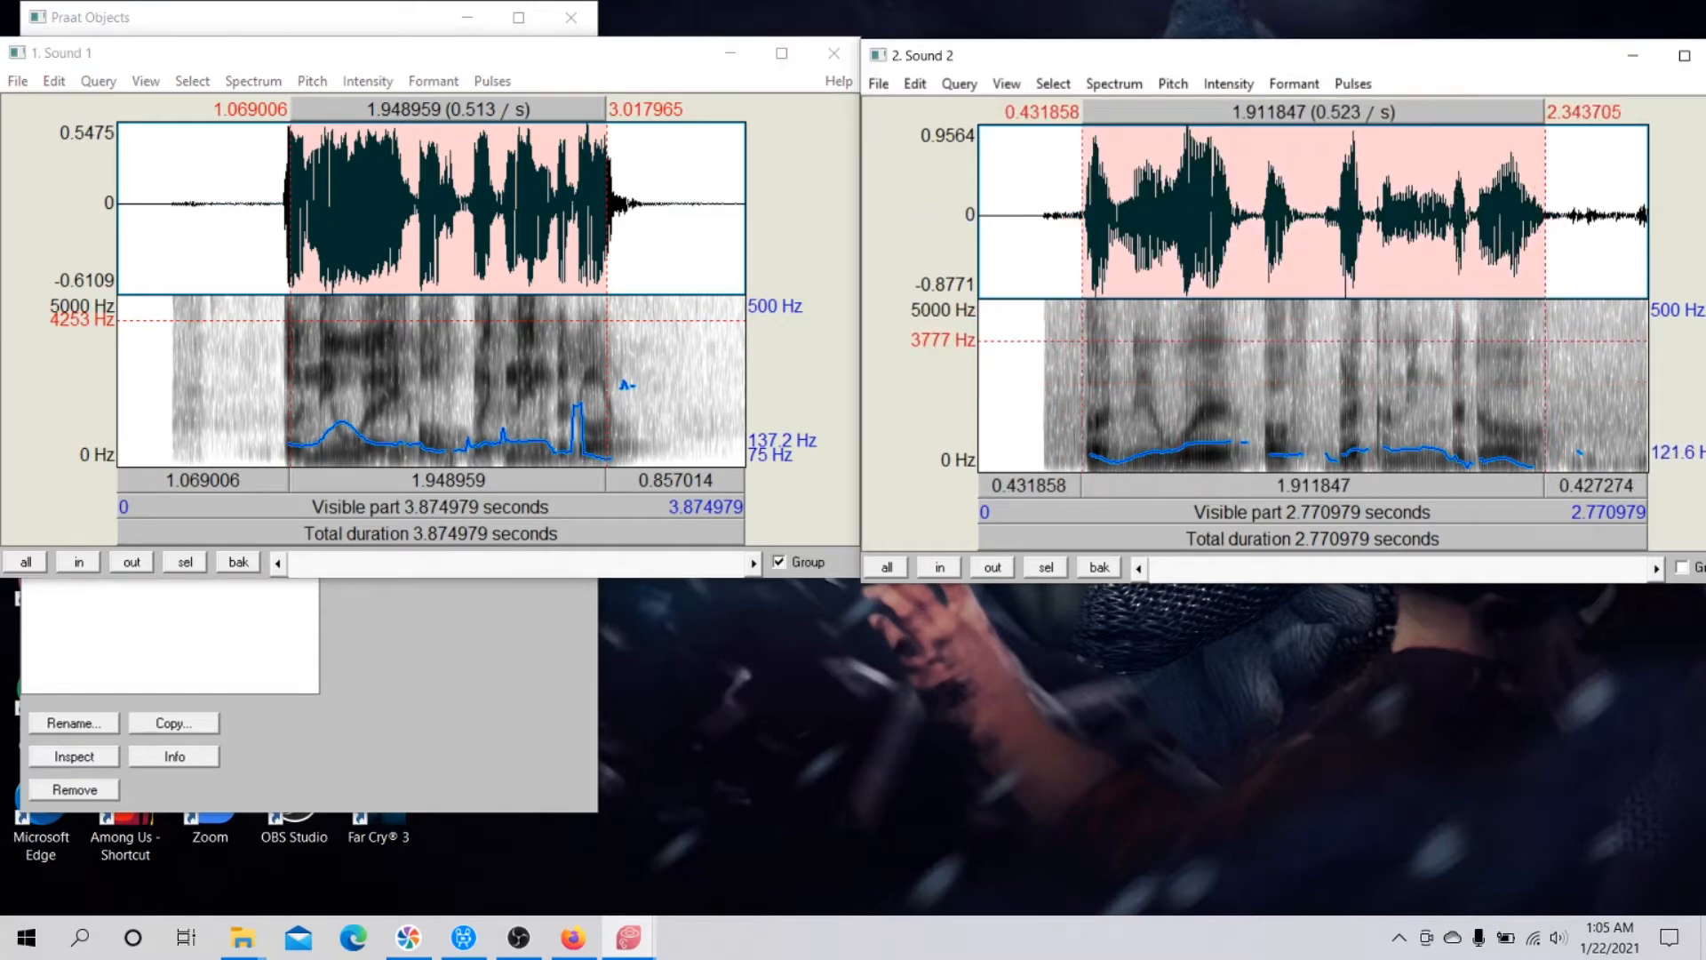
click(373, 383)
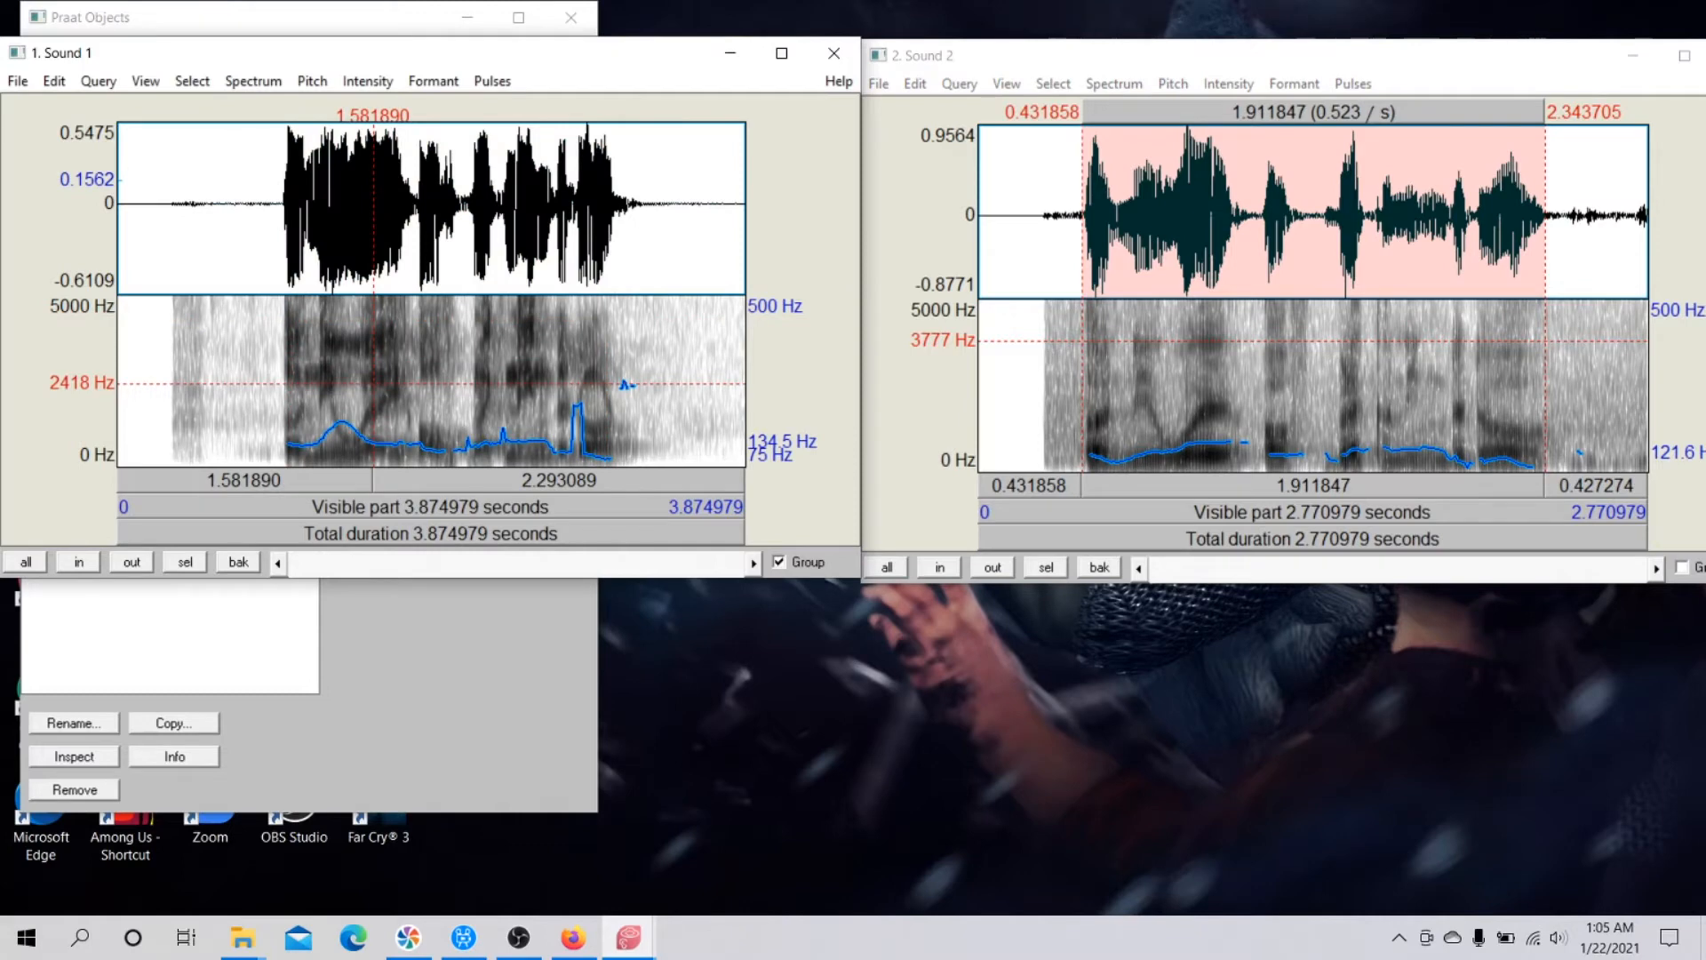
drag(298, 430, 634, 426)
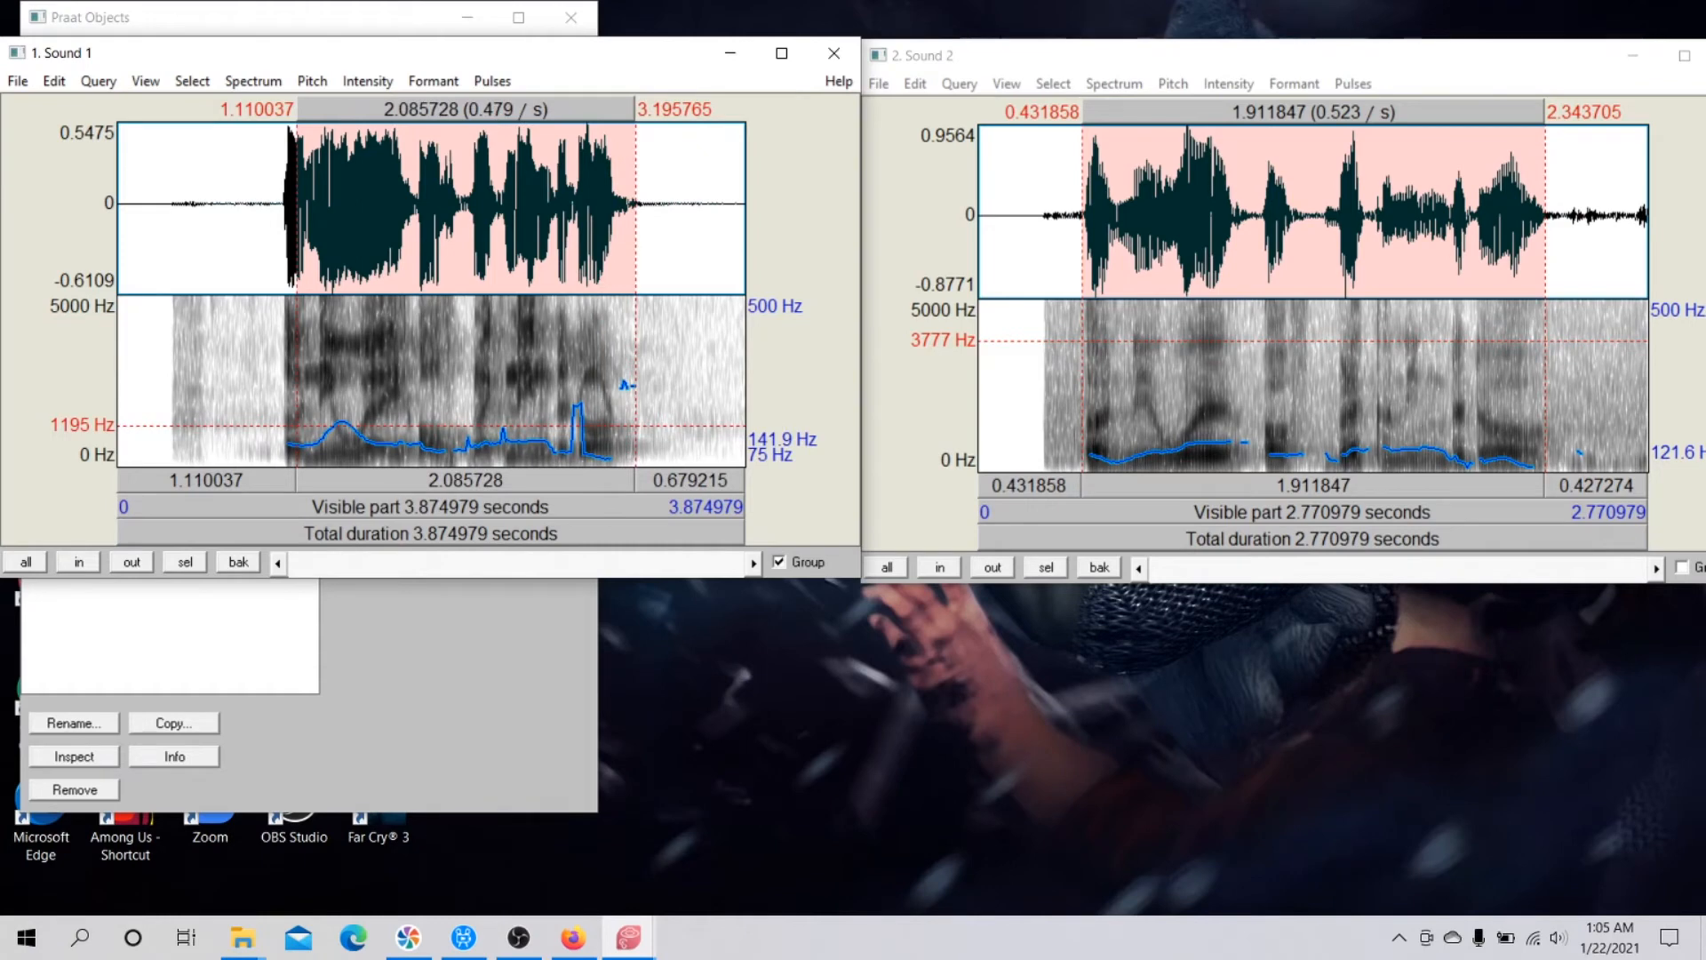
Examine the pitch at several points early in Sound 1's utterance, between about 1.16 and 1.42 s.
click(346, 340)
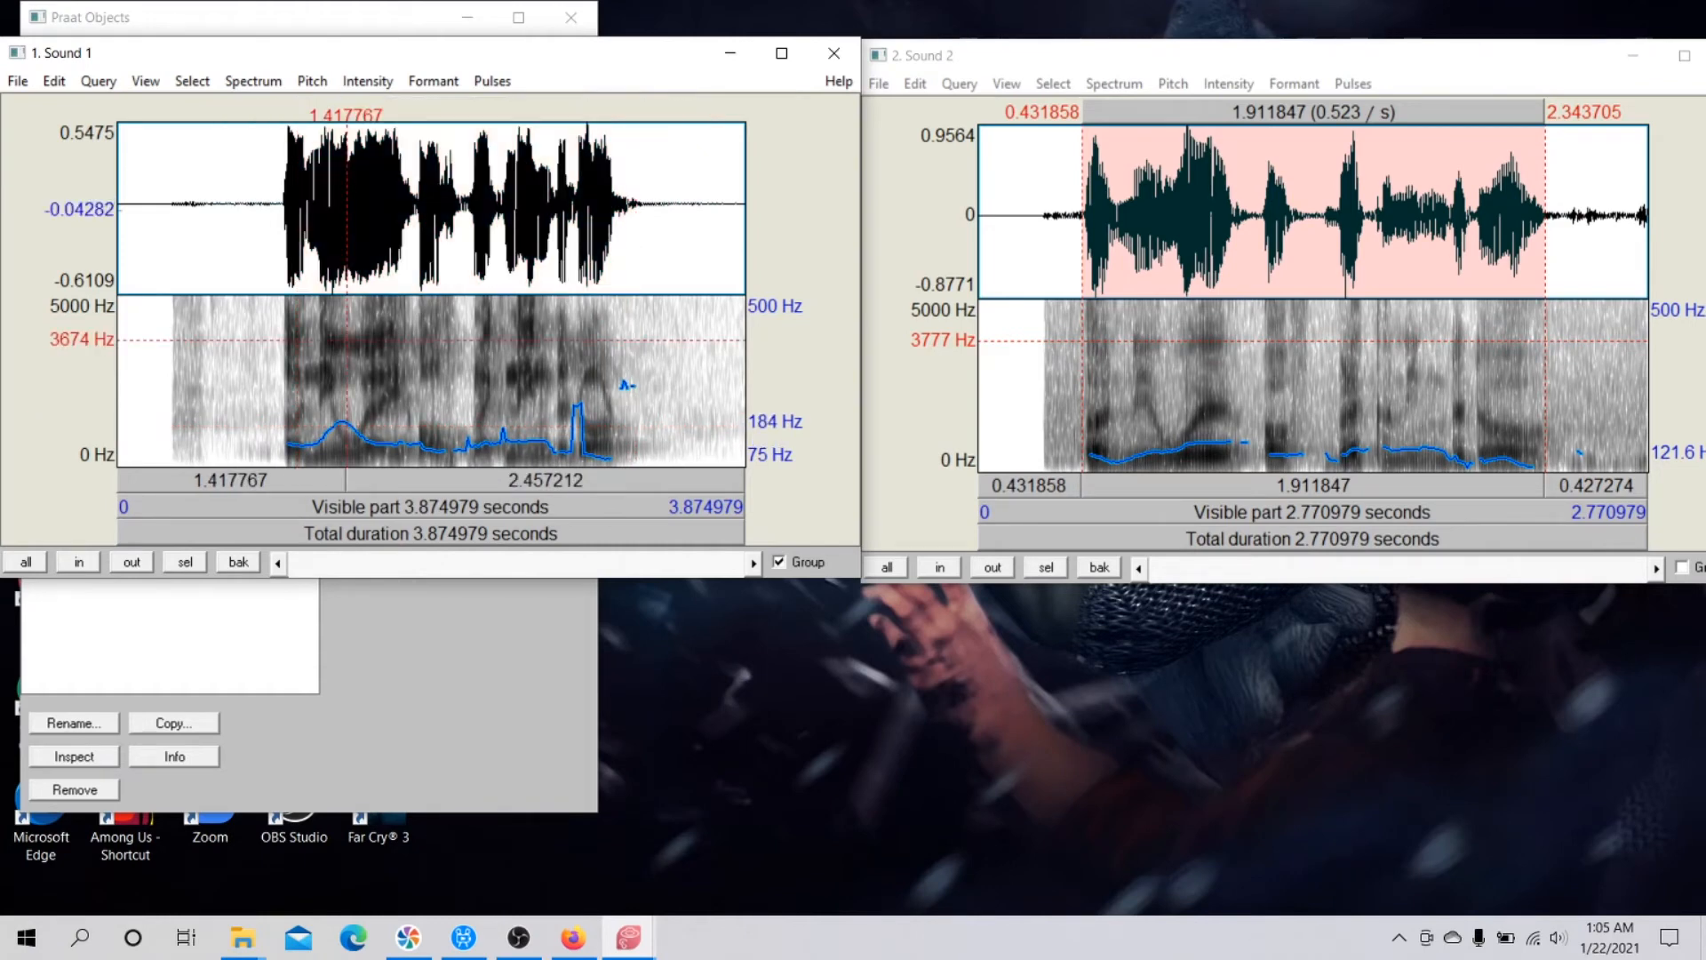
drag(319, 302, 323, 302)
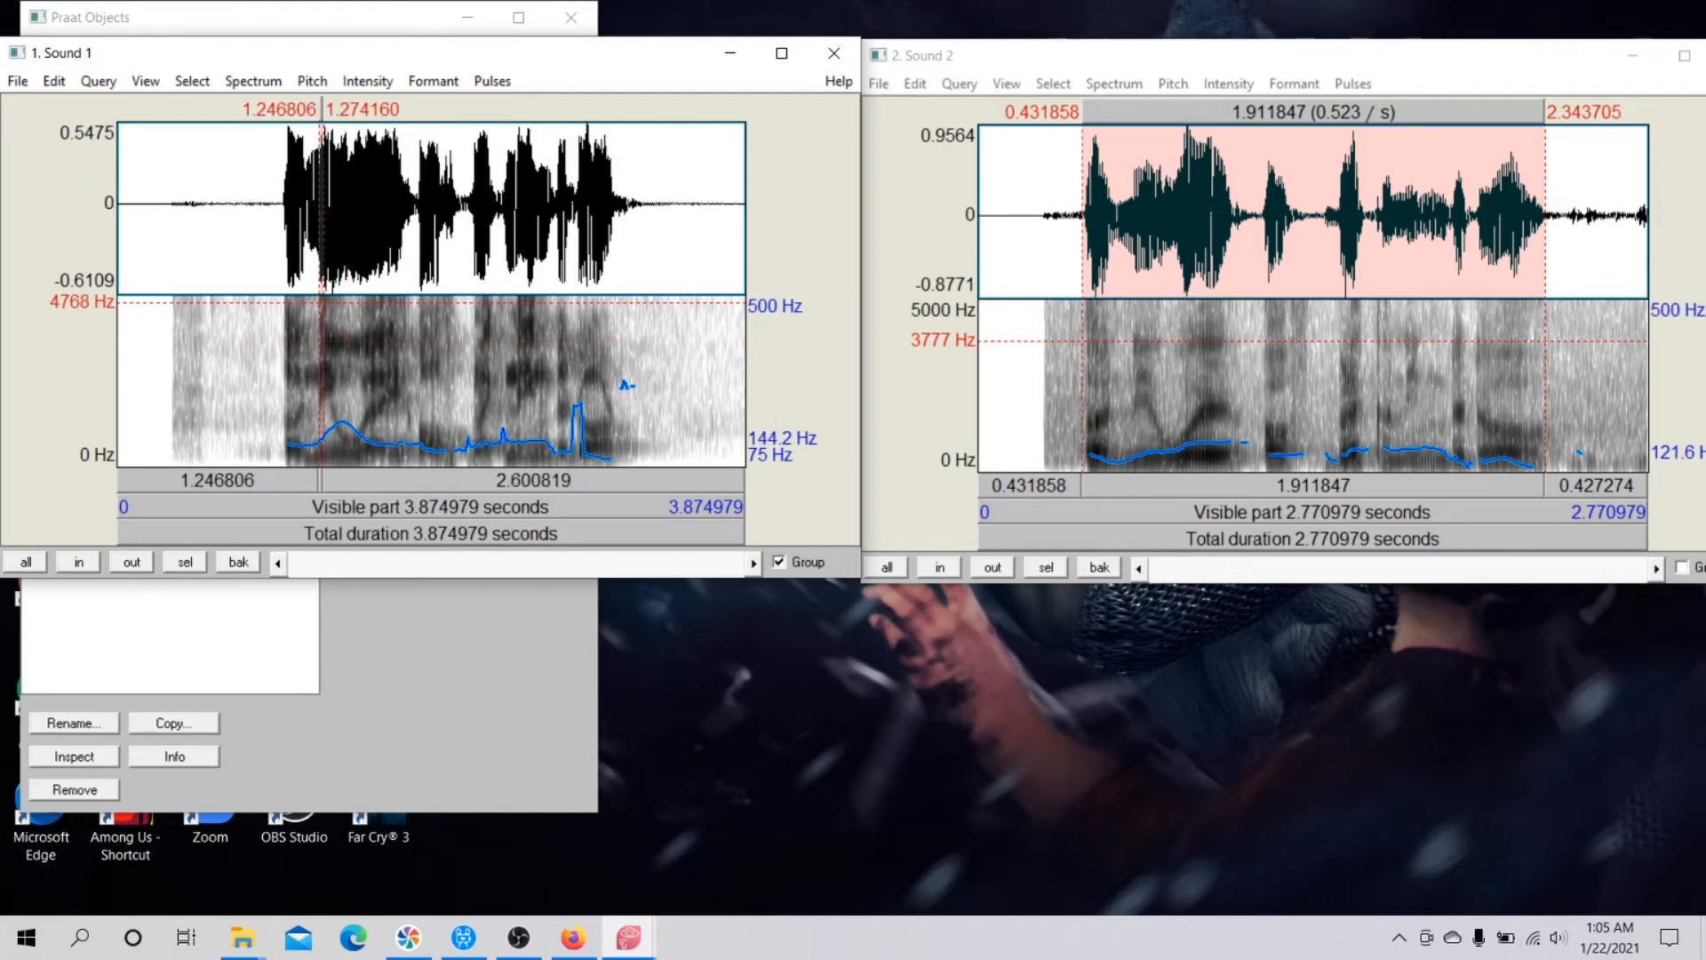
click(306, 300)
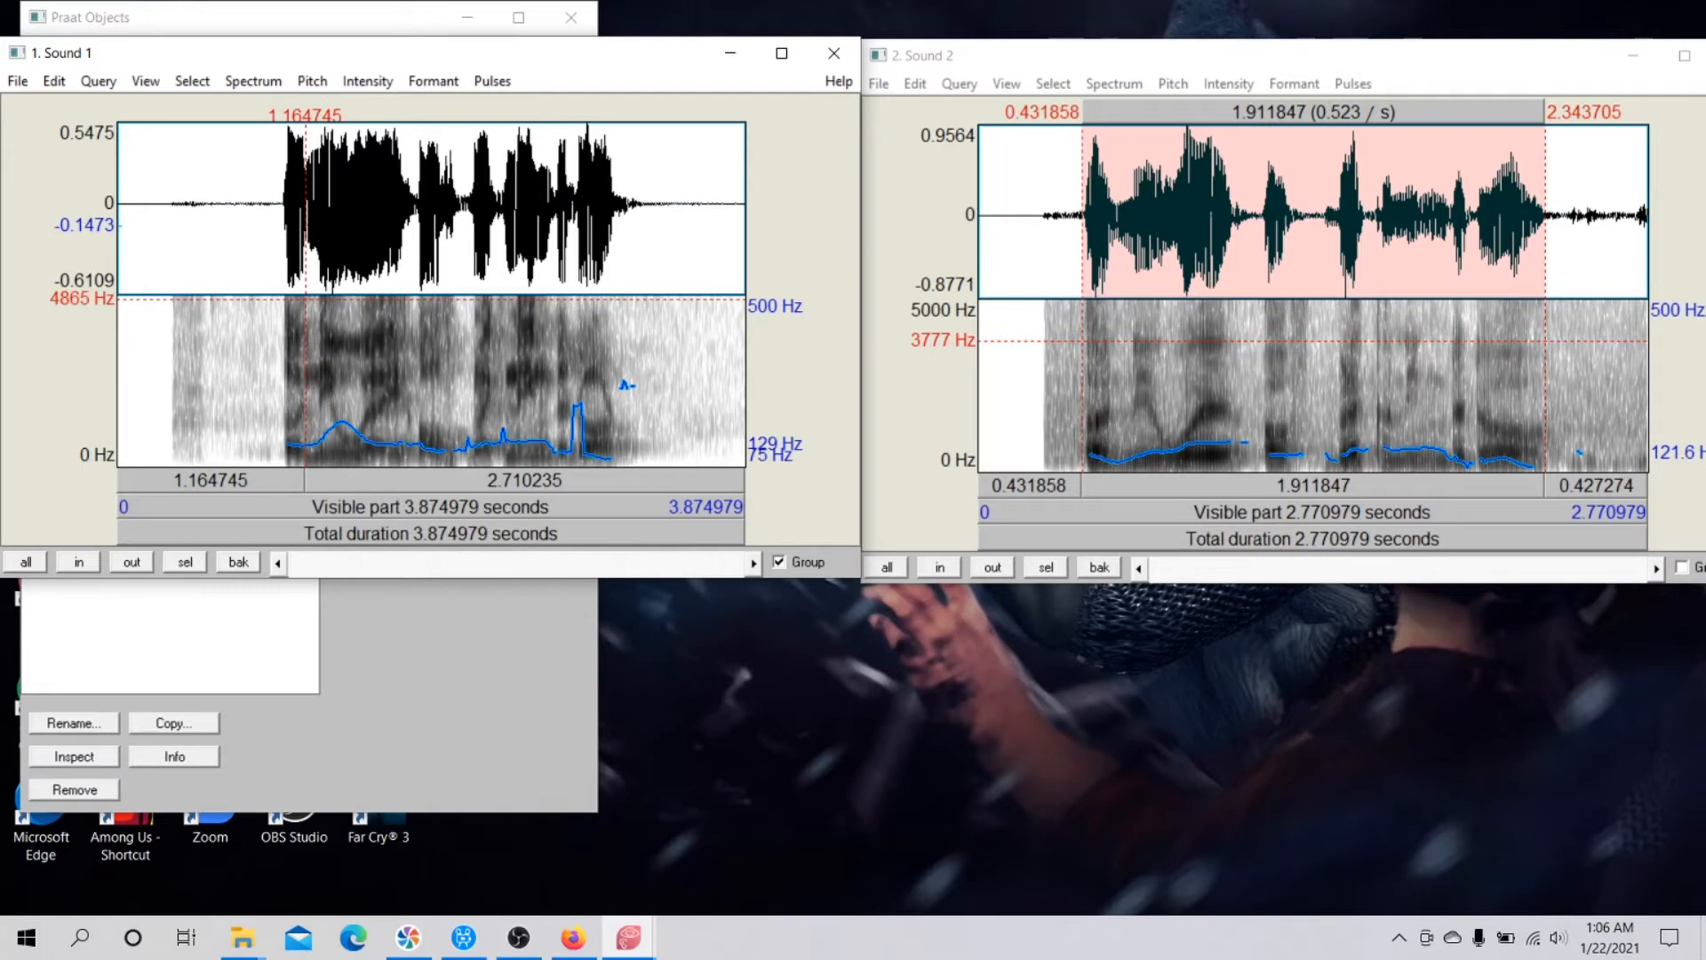
drag(309, 303, 314, 325)
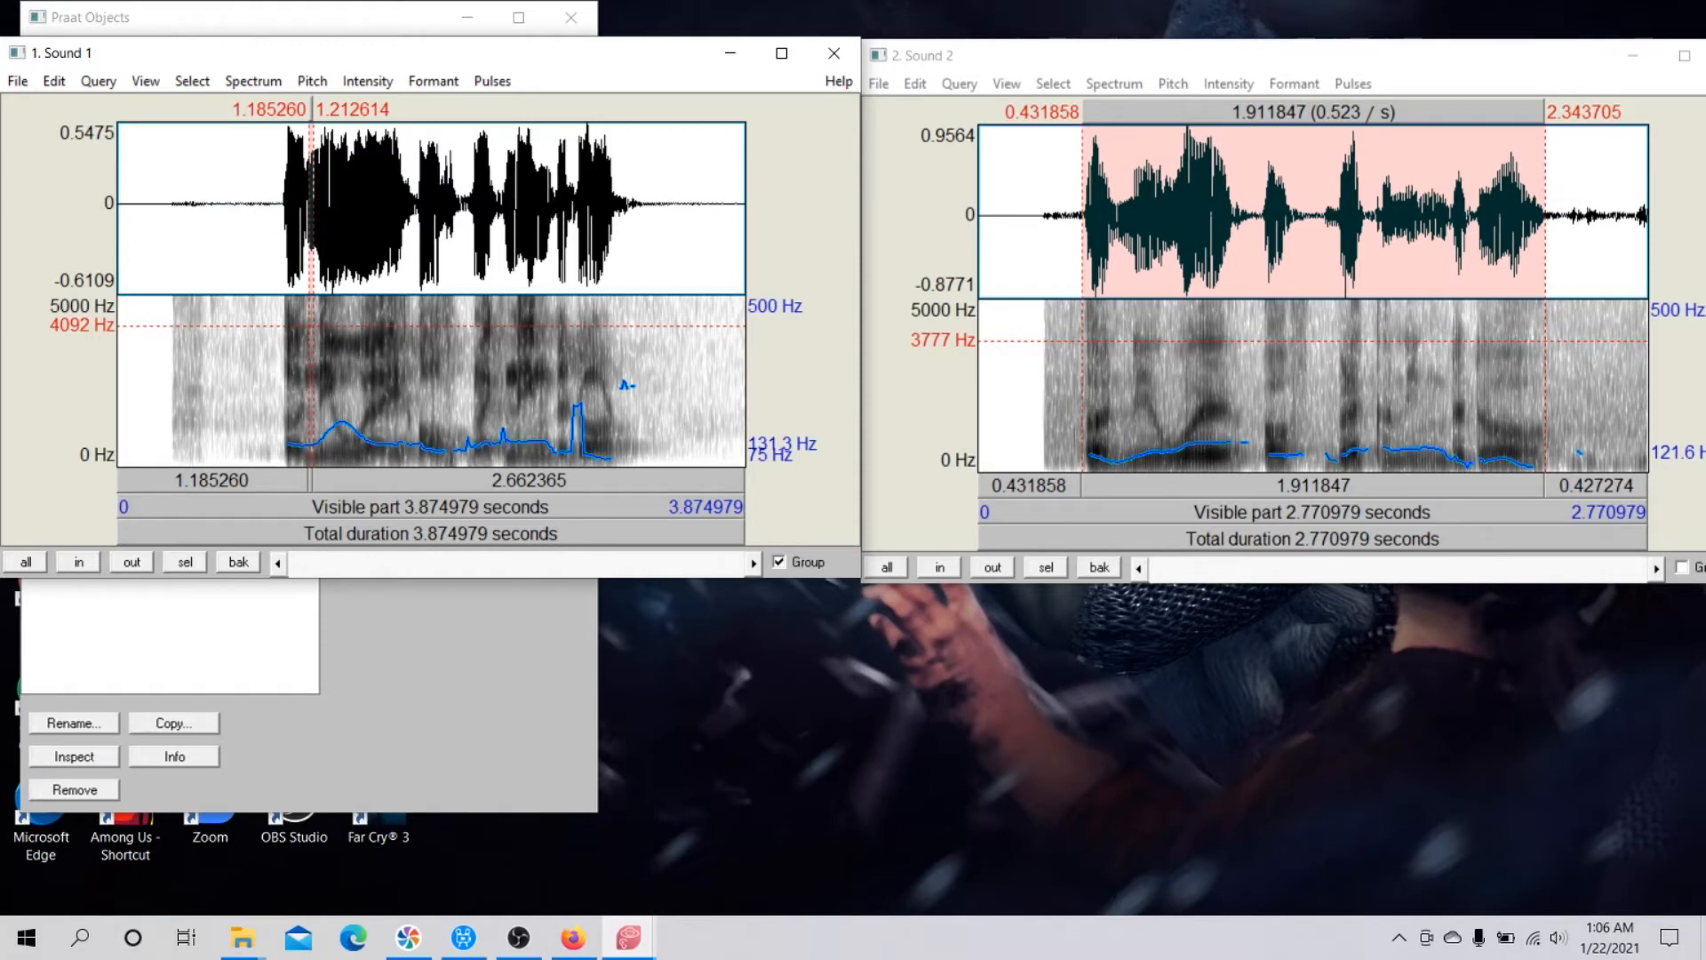
Place the cursor in the silence before the speech, at about 0.23 s in Sound 1 and near the start of Sound 2.
click(154, 312)
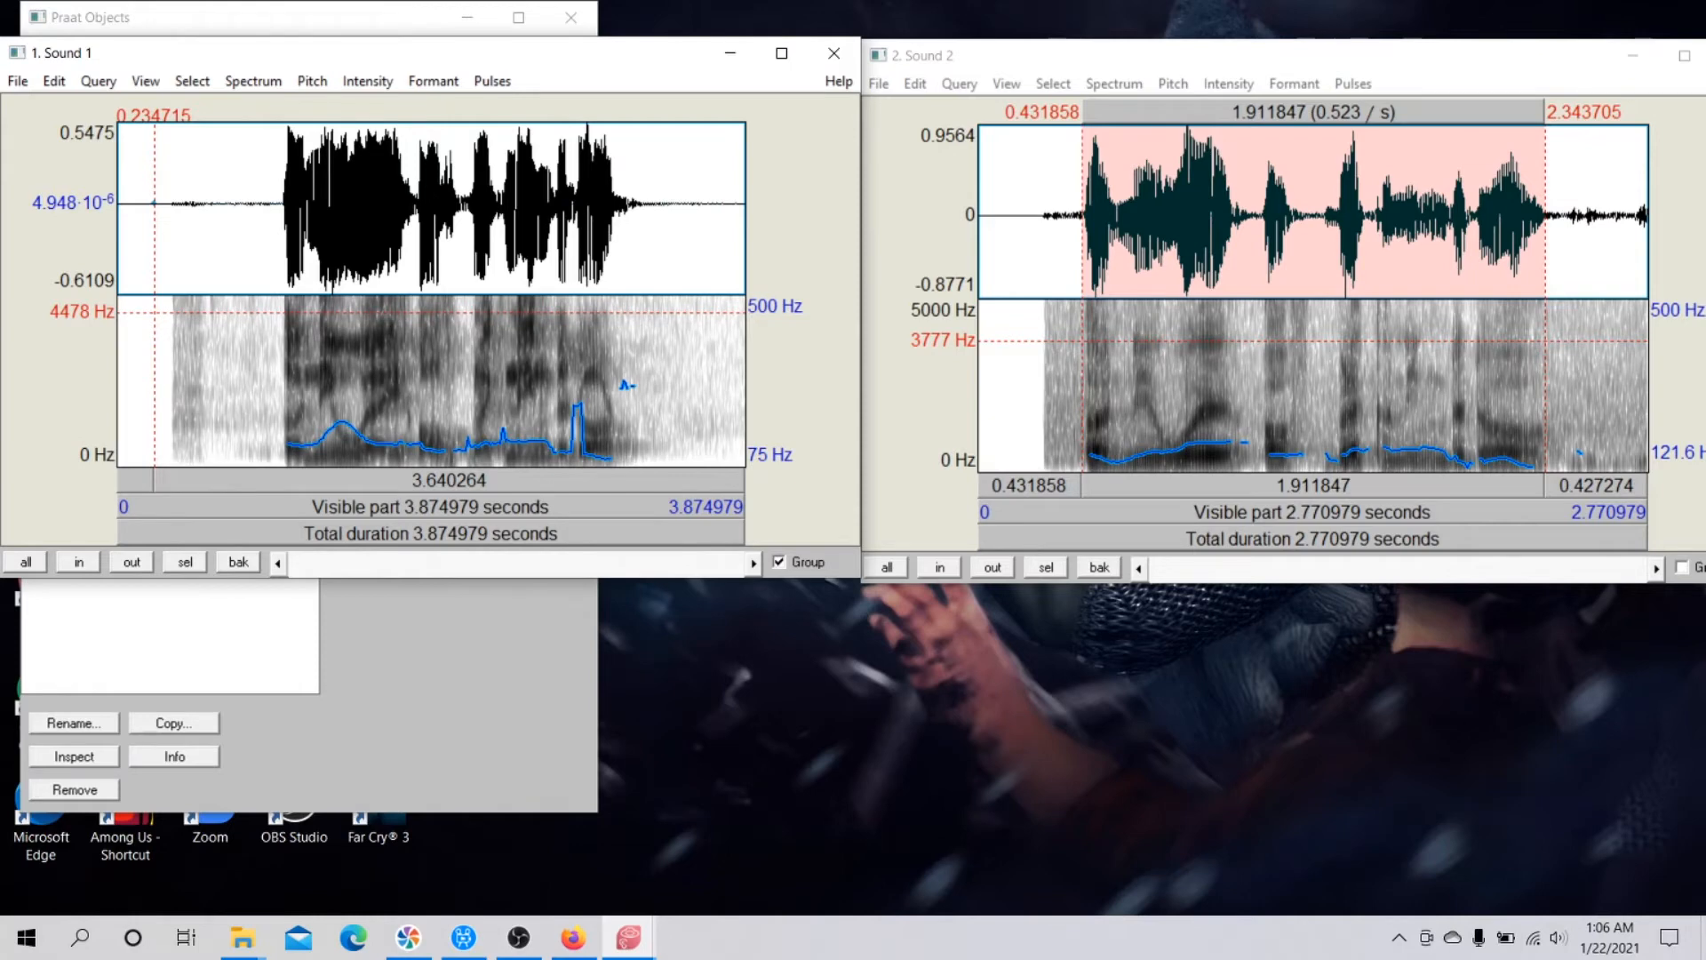
click(1000, 318)
click(983, 299)
click(984, 299)
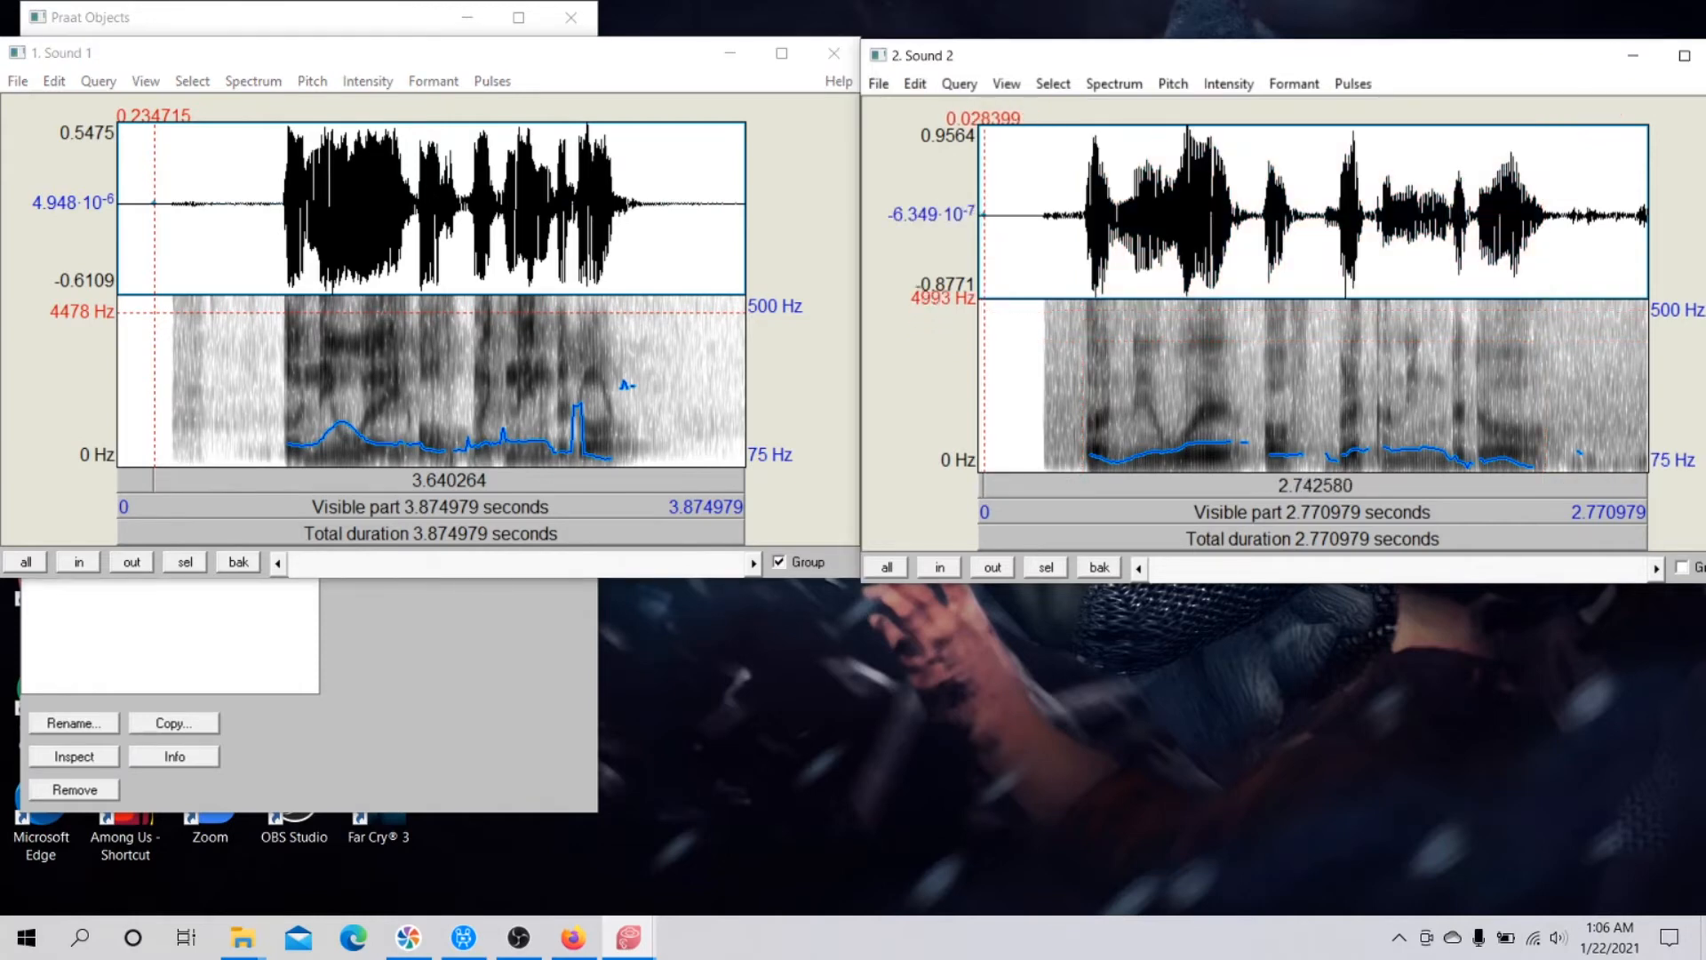
click(1026, 305)
click(1020, 309)
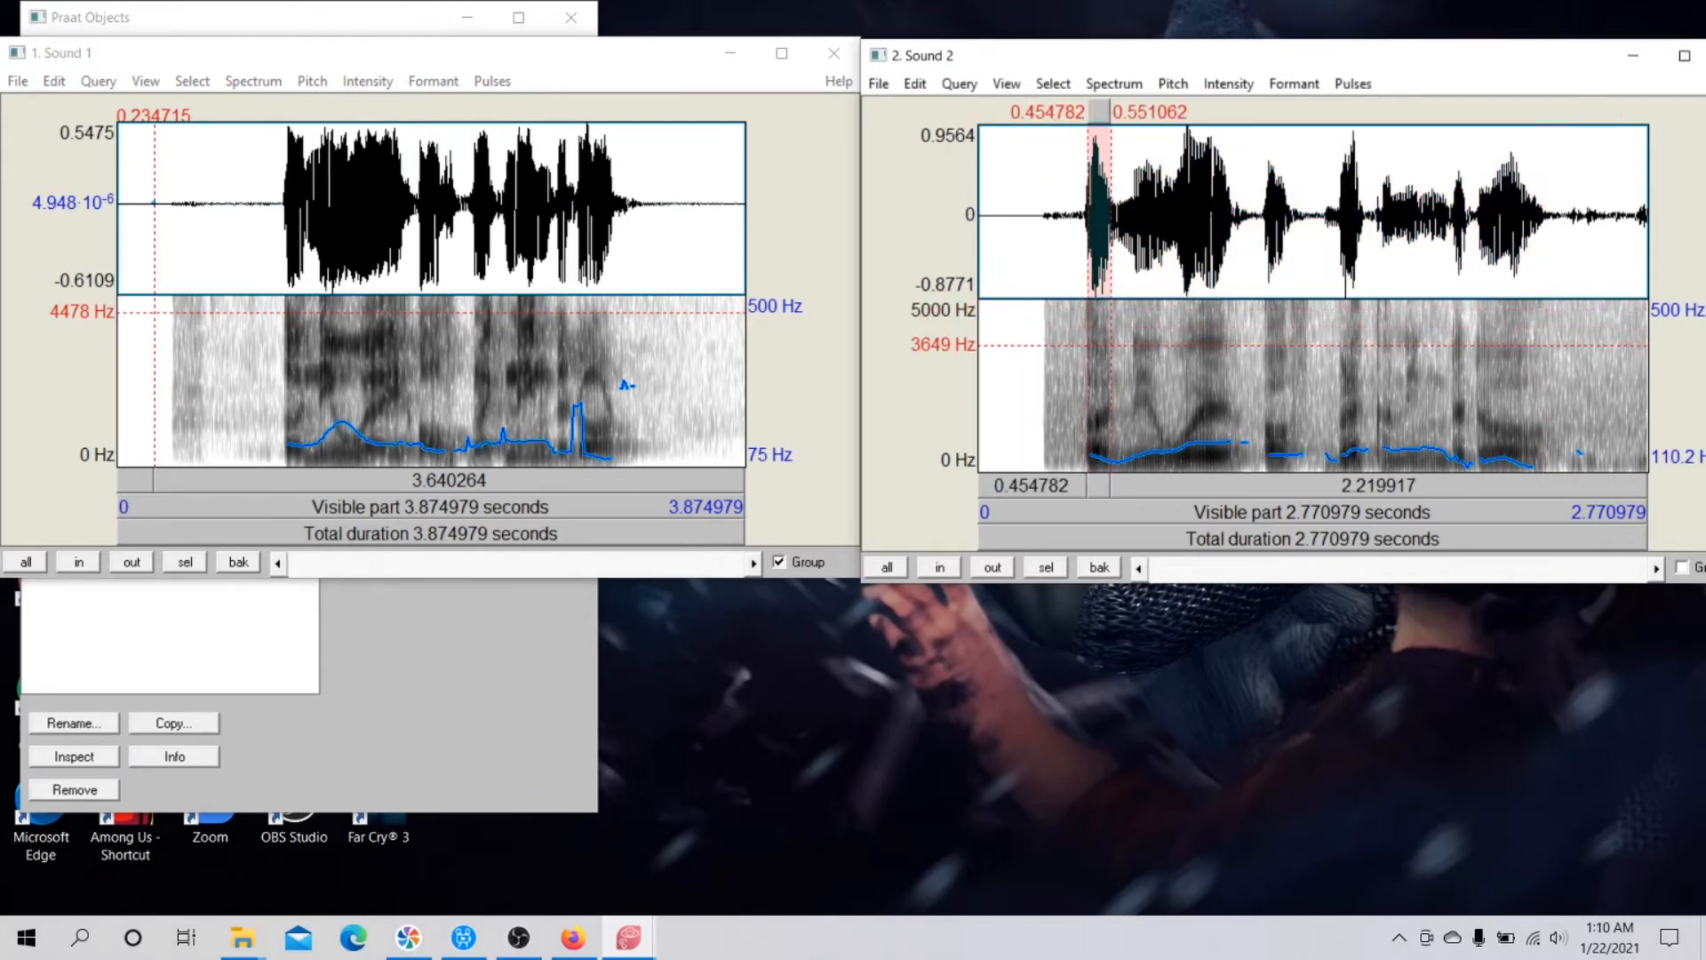
Compare the early pitch peaks by selecting about 1.24 to 1.51 s in Sound 1 and 0.84 to 1.10 s in Sound 2.
click(362, 338)
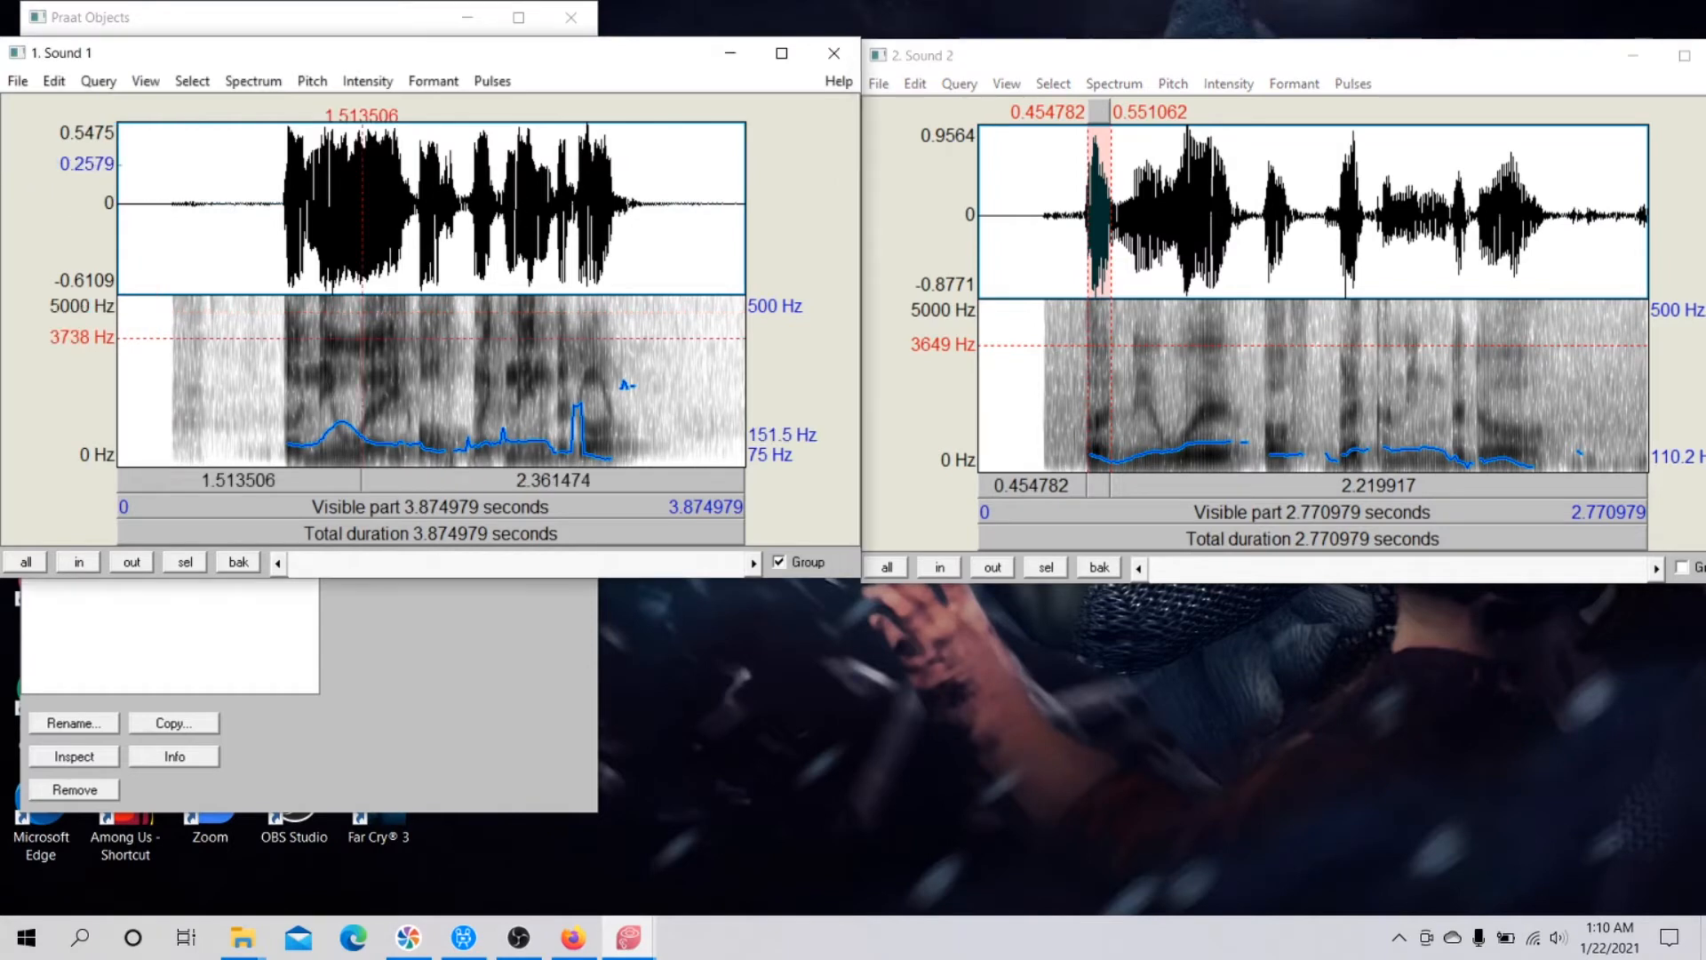
drag(363, 337, 318, 384)
drag(1182, 378, 1244, 459)
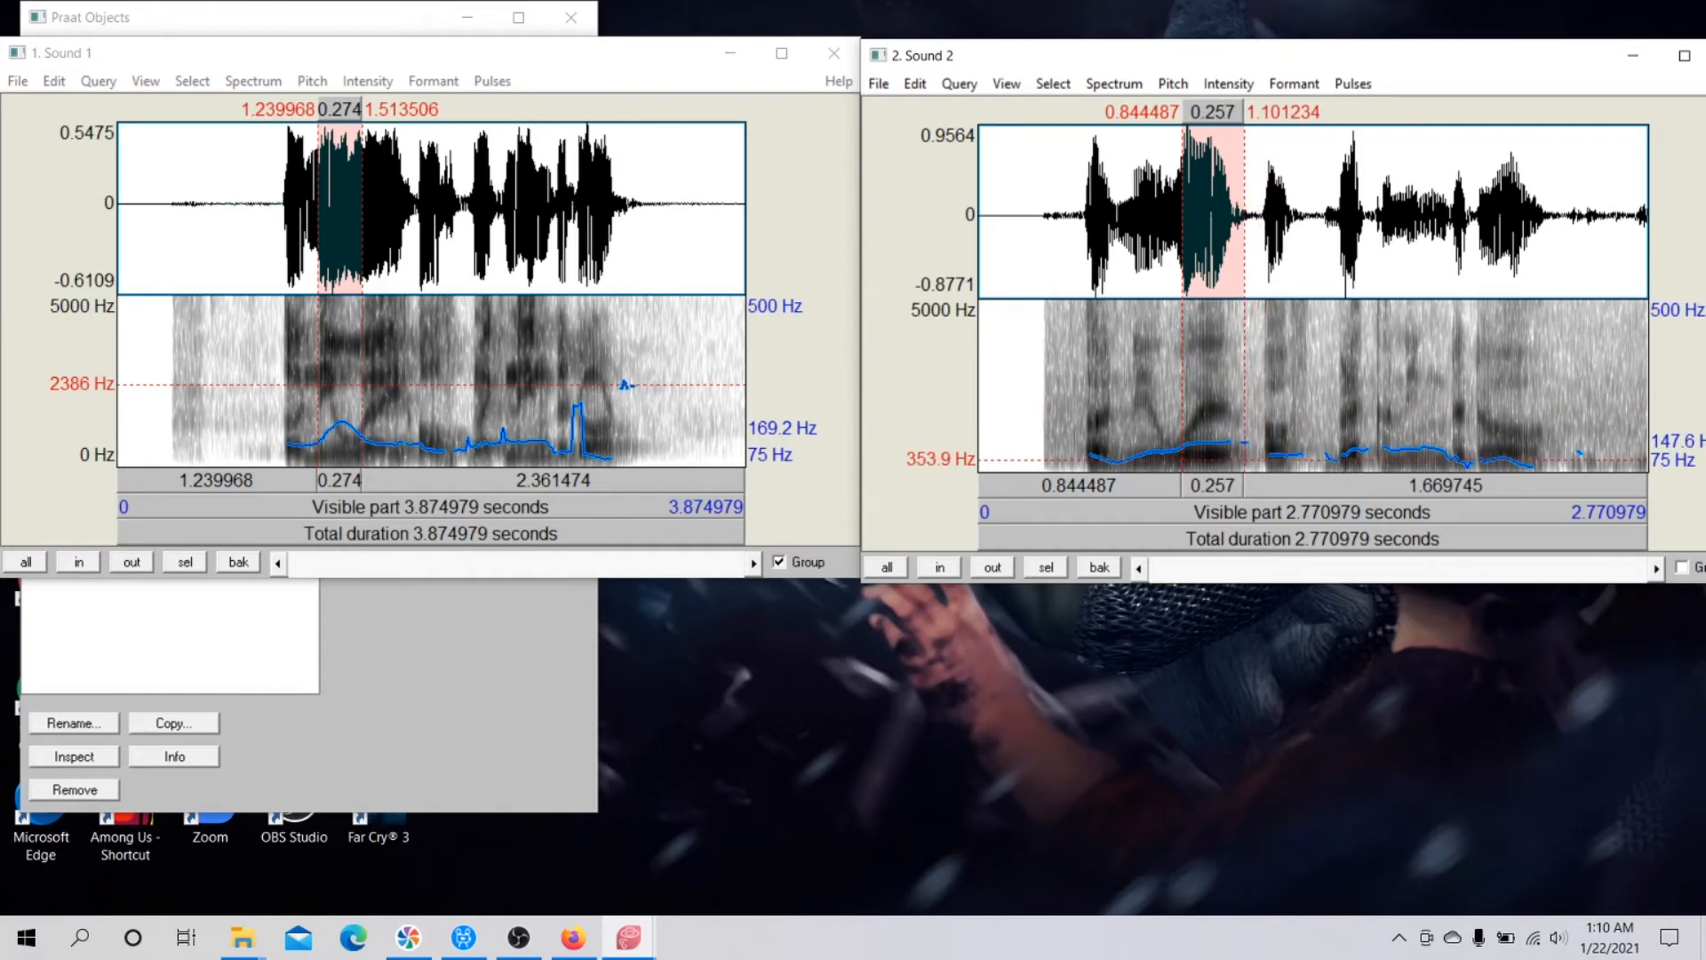
click(1217, 410)
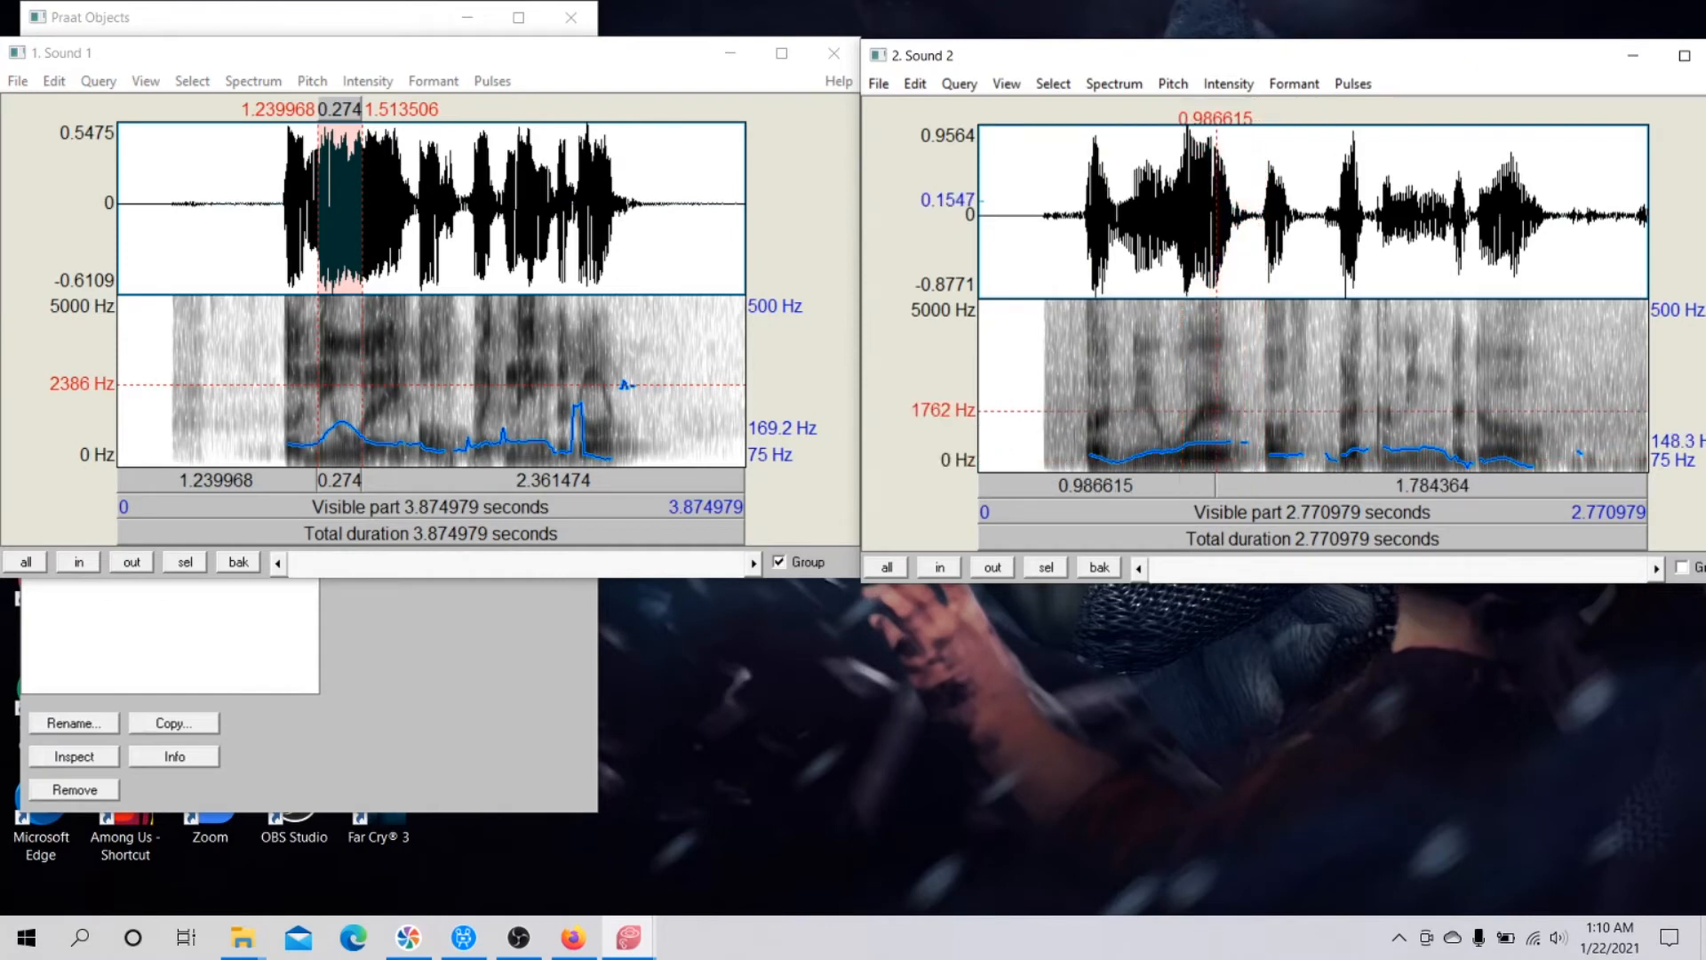
Select and play the whole utterance in each sound, about 0.98 to 3.20 s in Sound 1 and 0.41 to 2.38 s in Sound 2.
drag(339, 383, 487, 438)
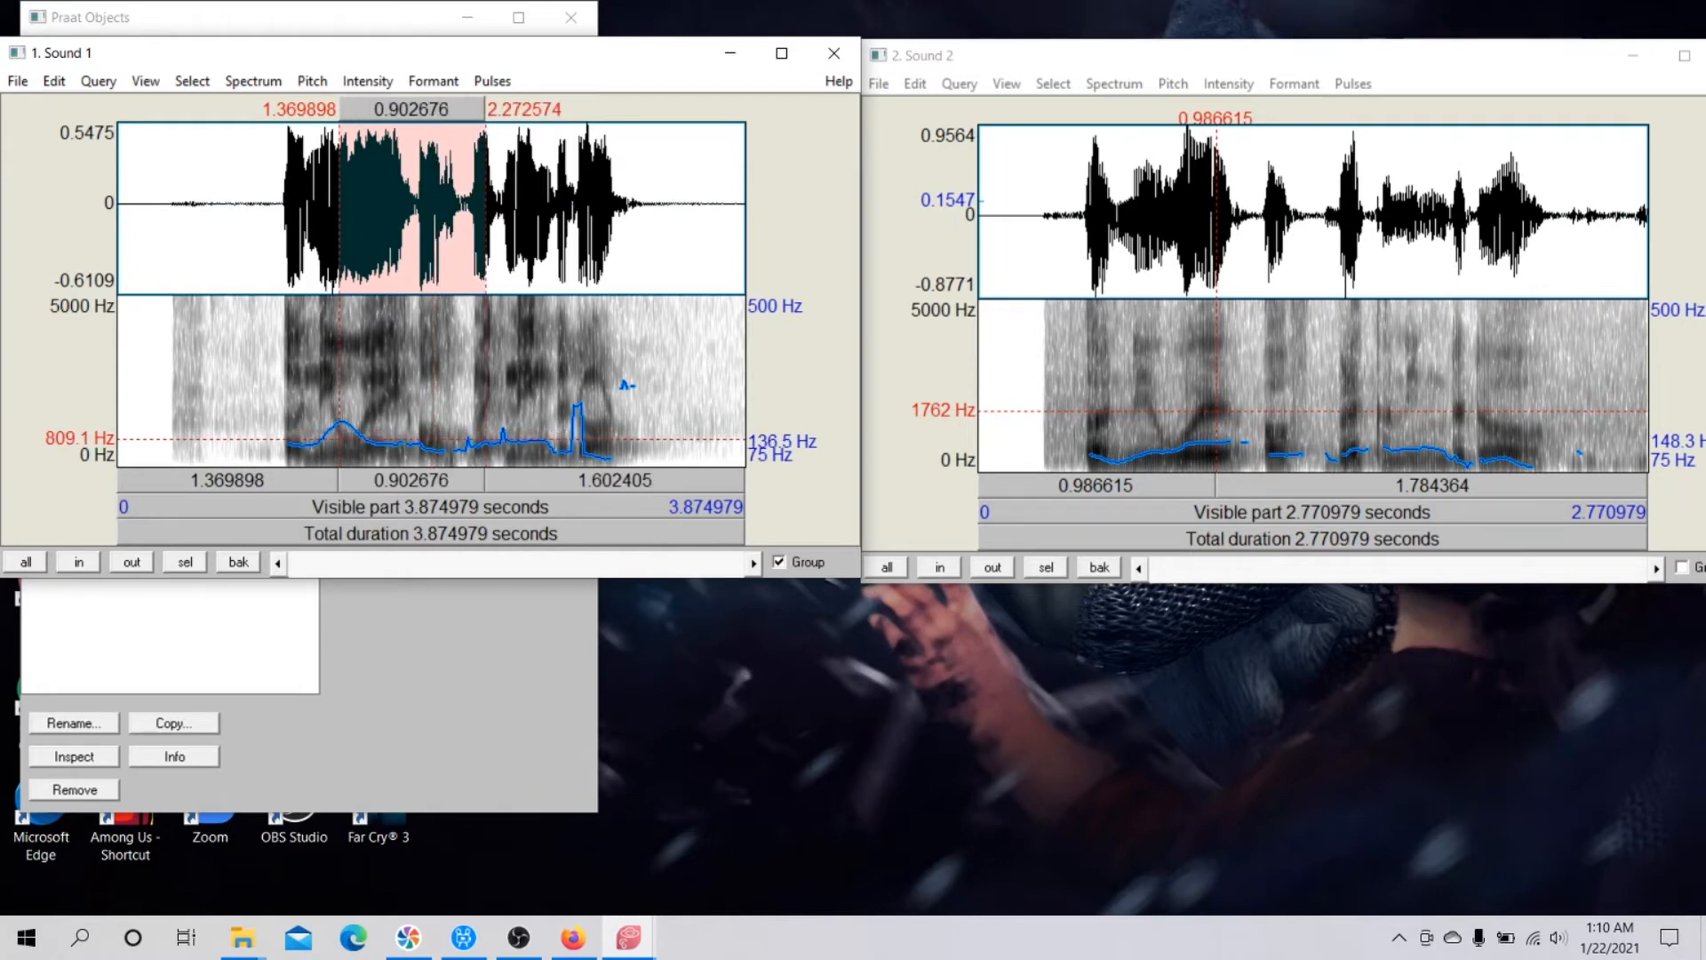
click(771, 266)
drag(275, 204, 636, 205)
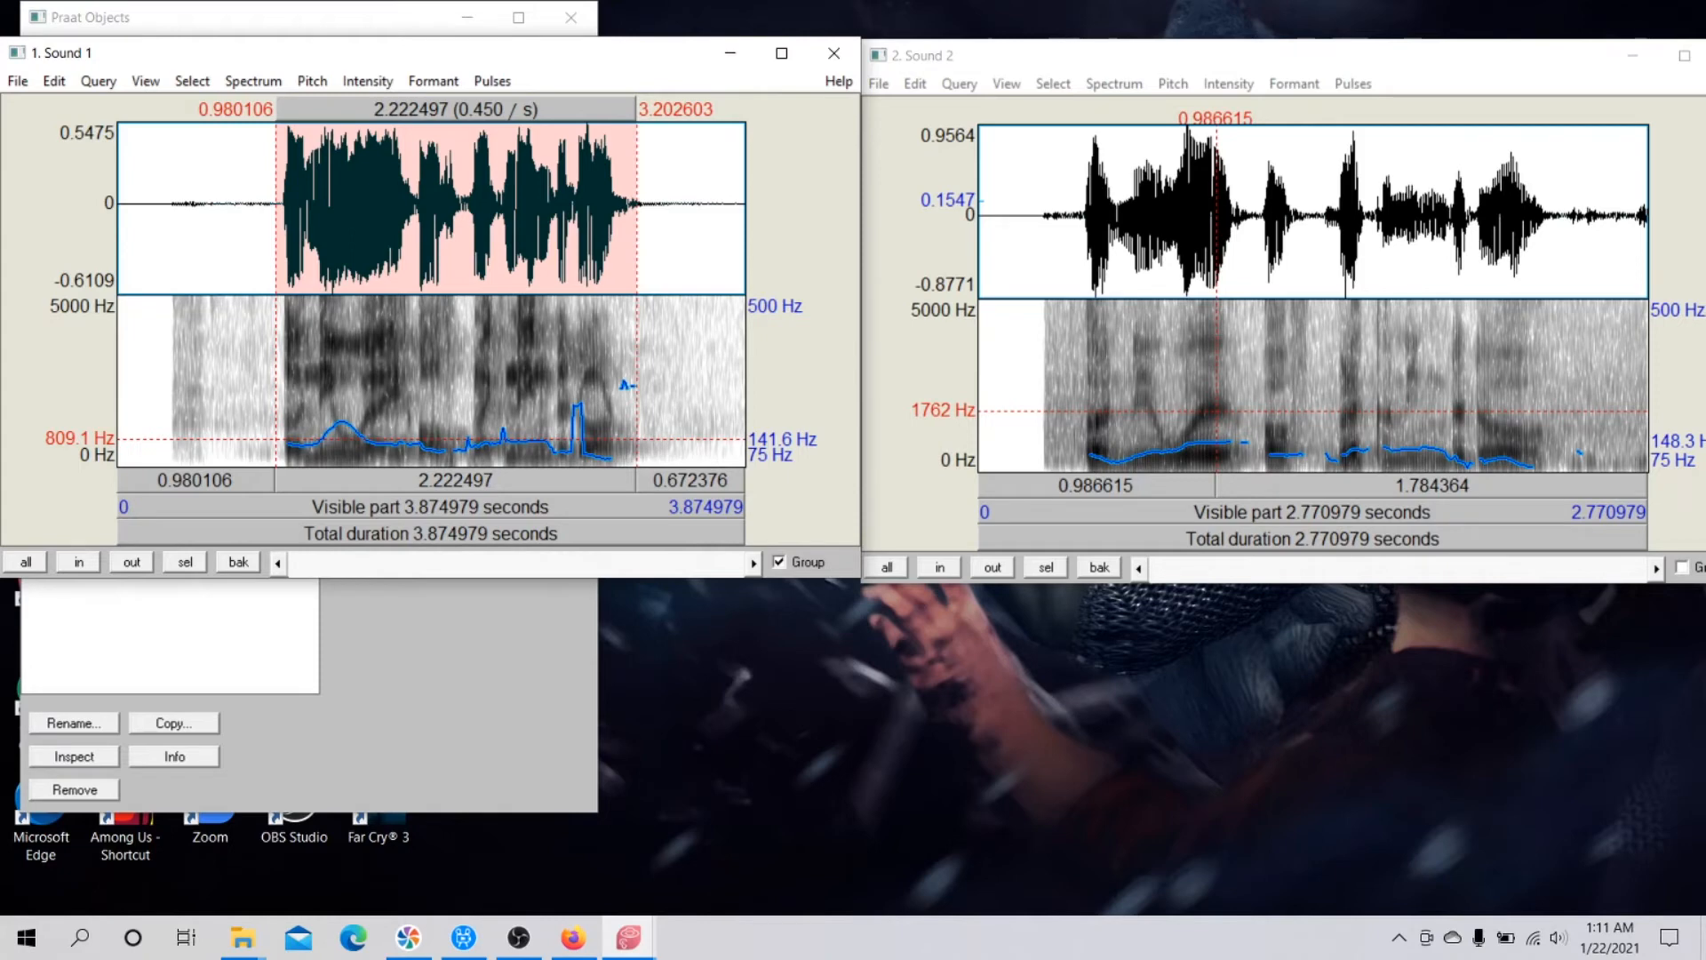
key(Tab)
drag(1078, 213, 1554, 214)
key(Tab)
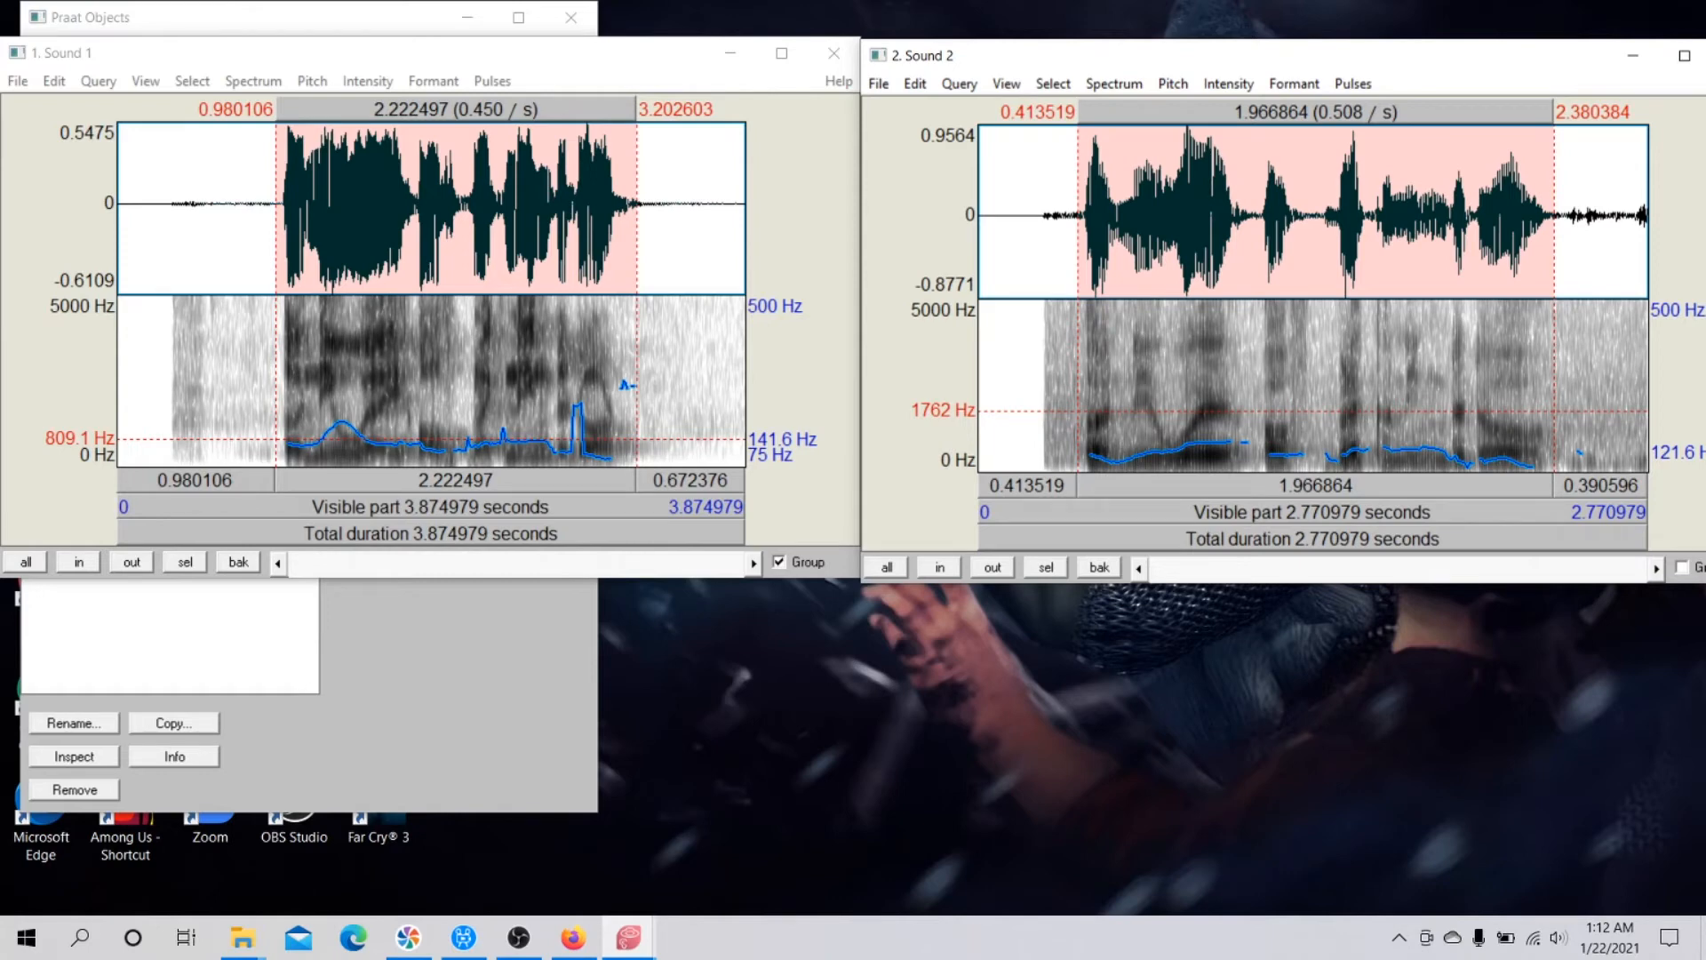
Select and play the matching later phrase in both sounds, about 2.09 to 2.72 s in Sound 1 and 1.48 to 1.95 s in Sound 2.
click(419, 204)
drag(420, 204, 456, 204)
key(Tab)
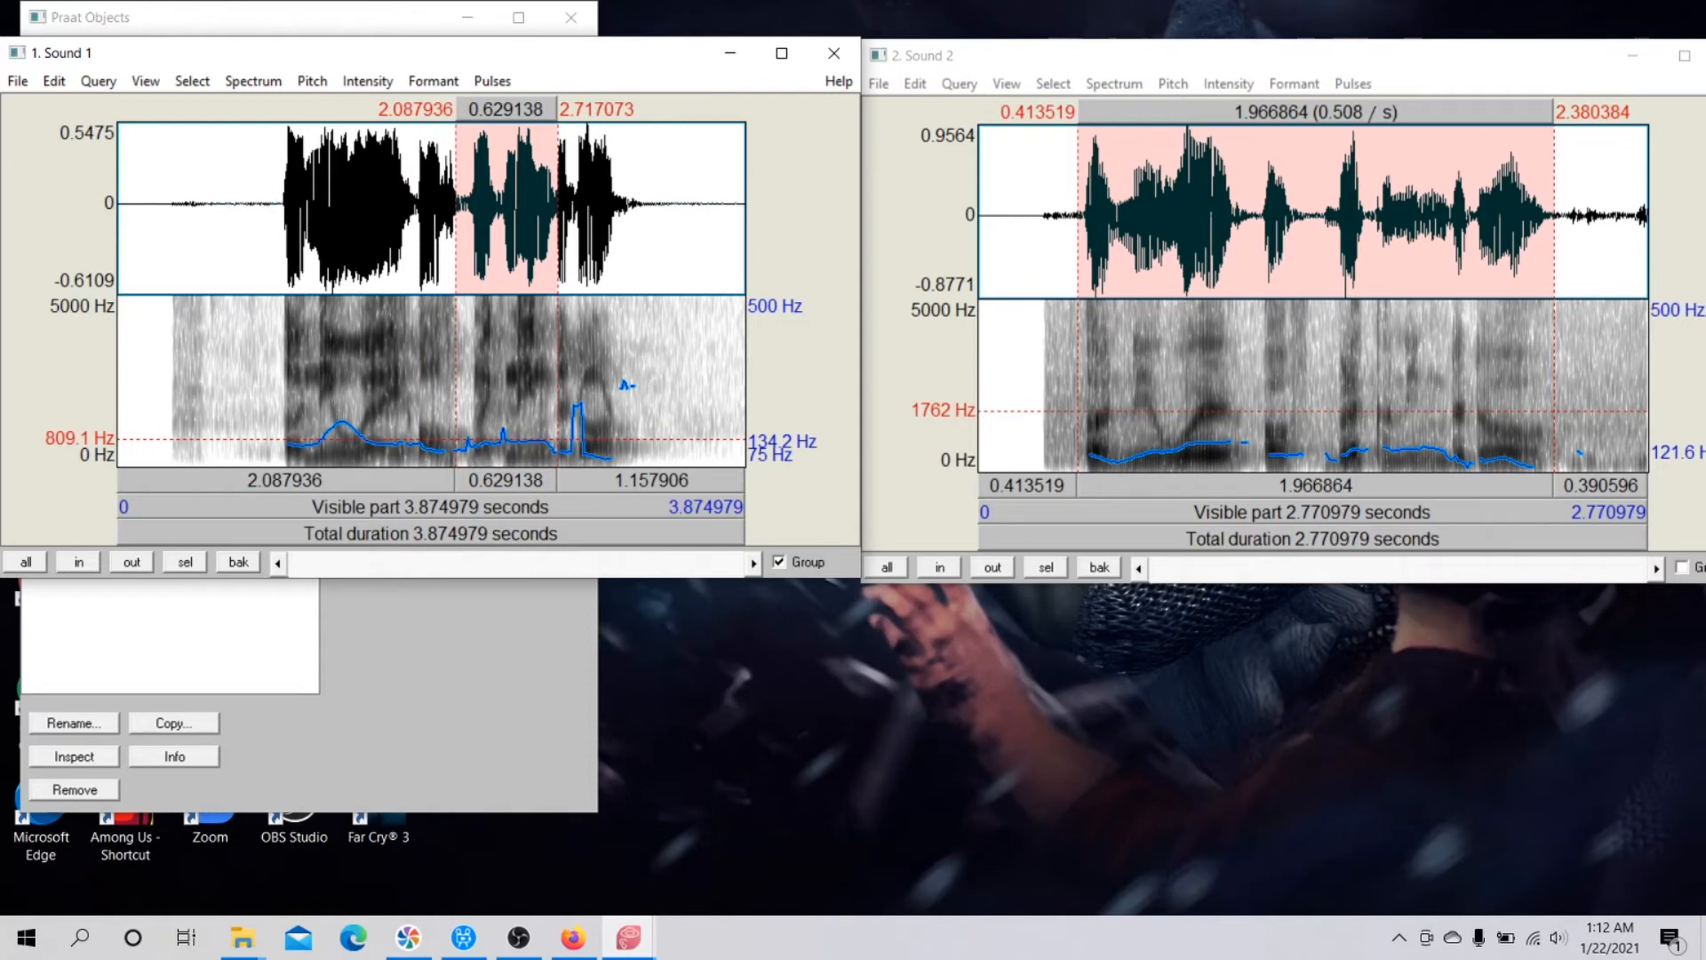
key(Tab)
key(Tab)
key(alt+Tab)
drag(1335, 213, 1469, 213)
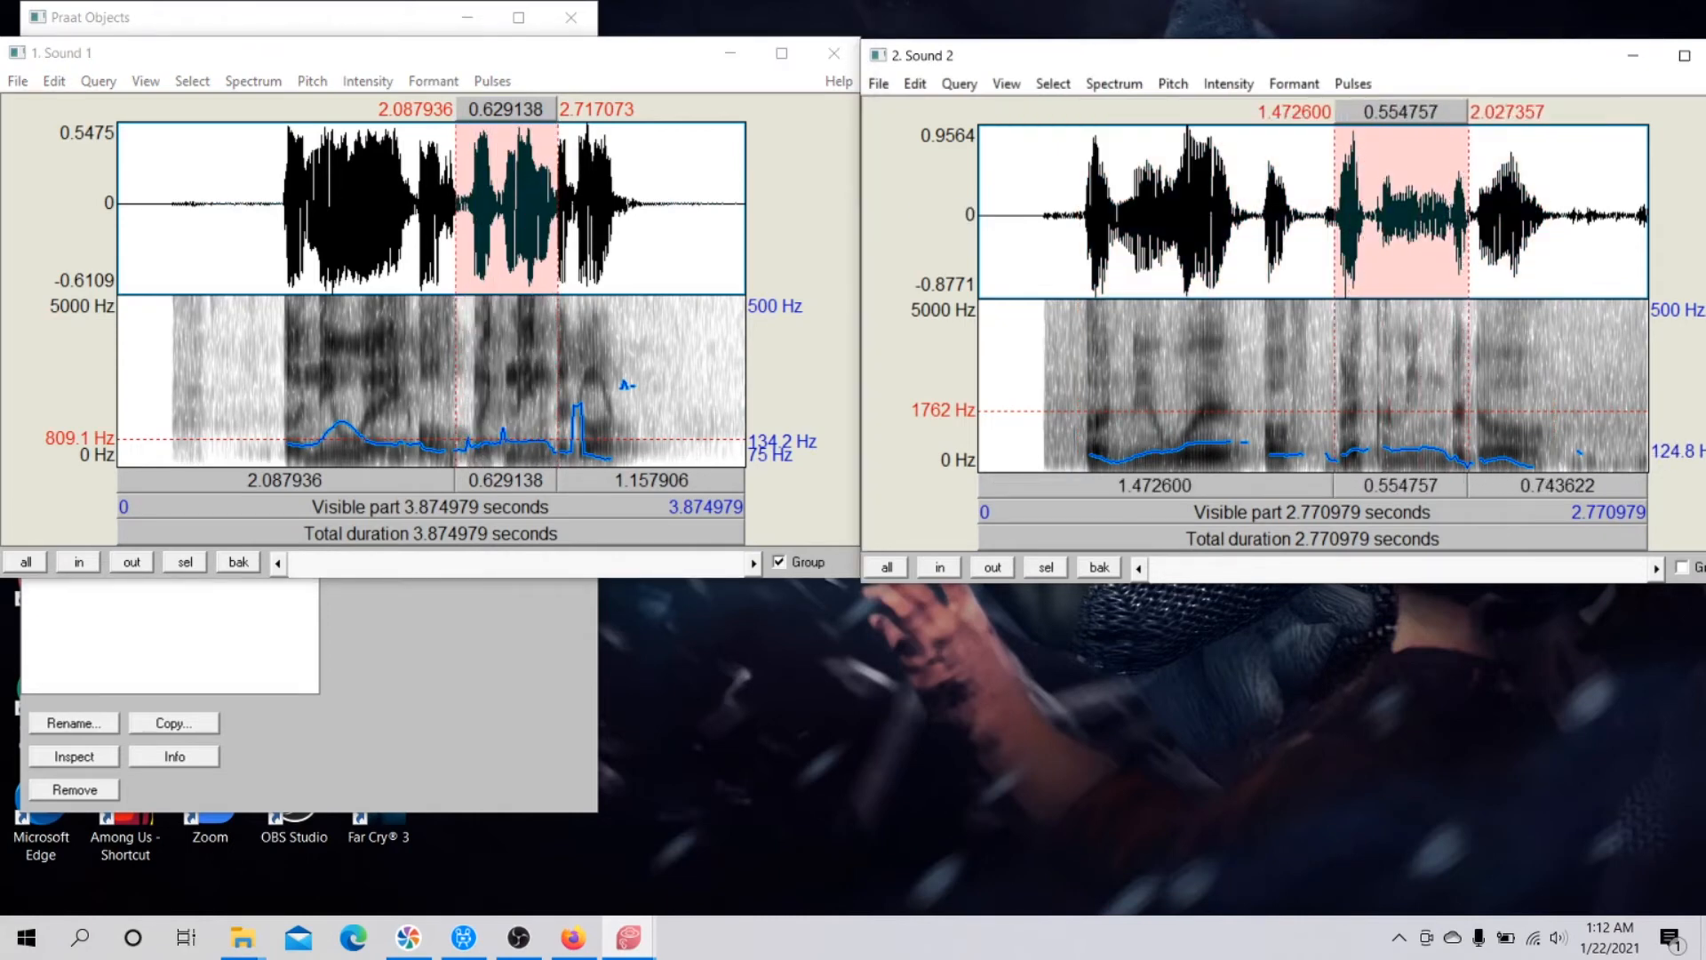
key(Tab)
drag(1335, 214, 1449, 213)
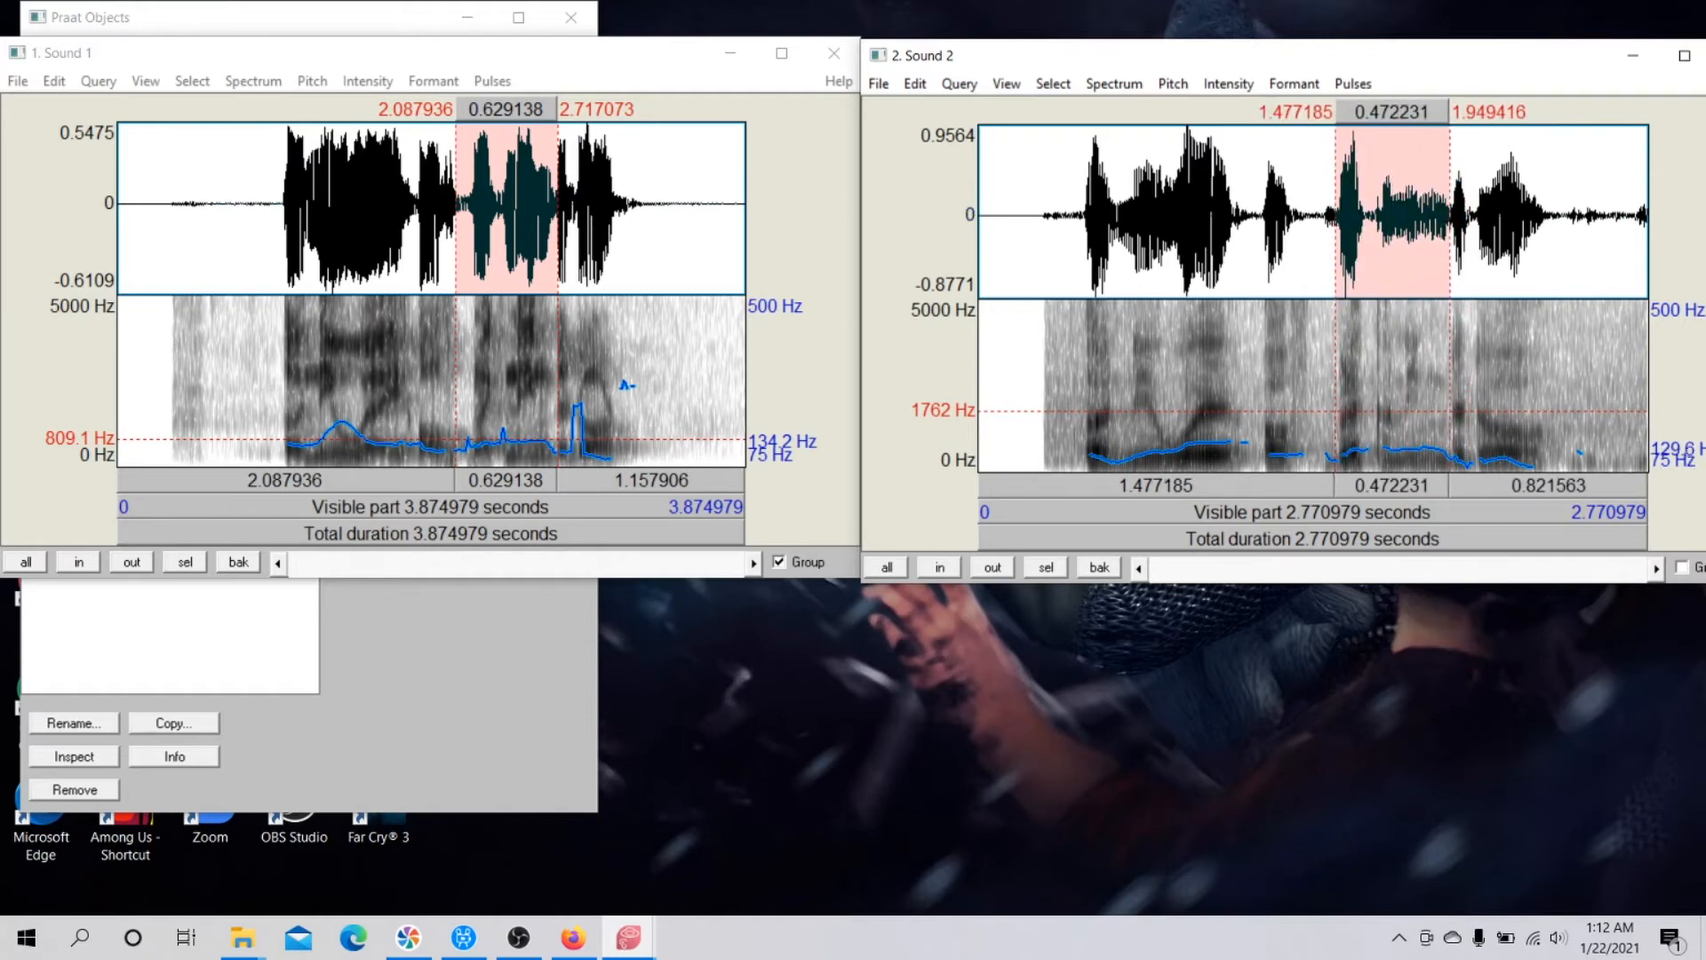
key(Tab)
Select and play the final speech burst in both sounds, about 2.07 to 2.34 s in Sound 2 and 2.81 to 3.26 s in Sound 1.
click(1479, 214)
drag(1479, 214, 1545, 213)
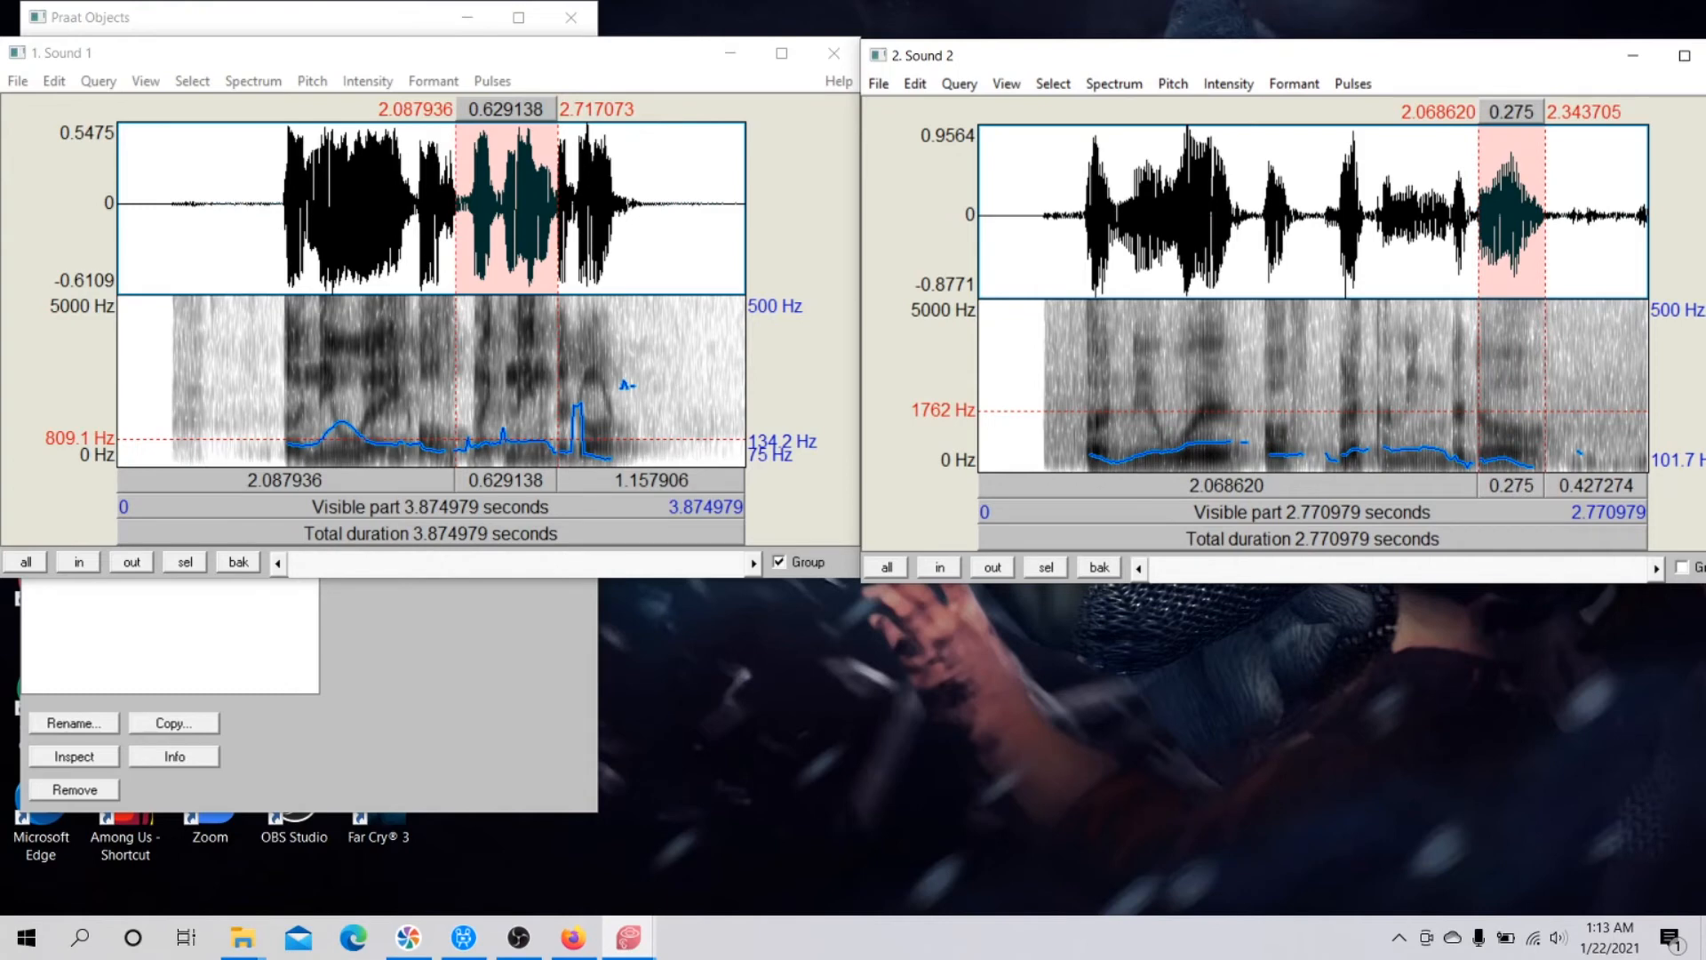
key(Tab)
drag(568, 205, 641, 204)
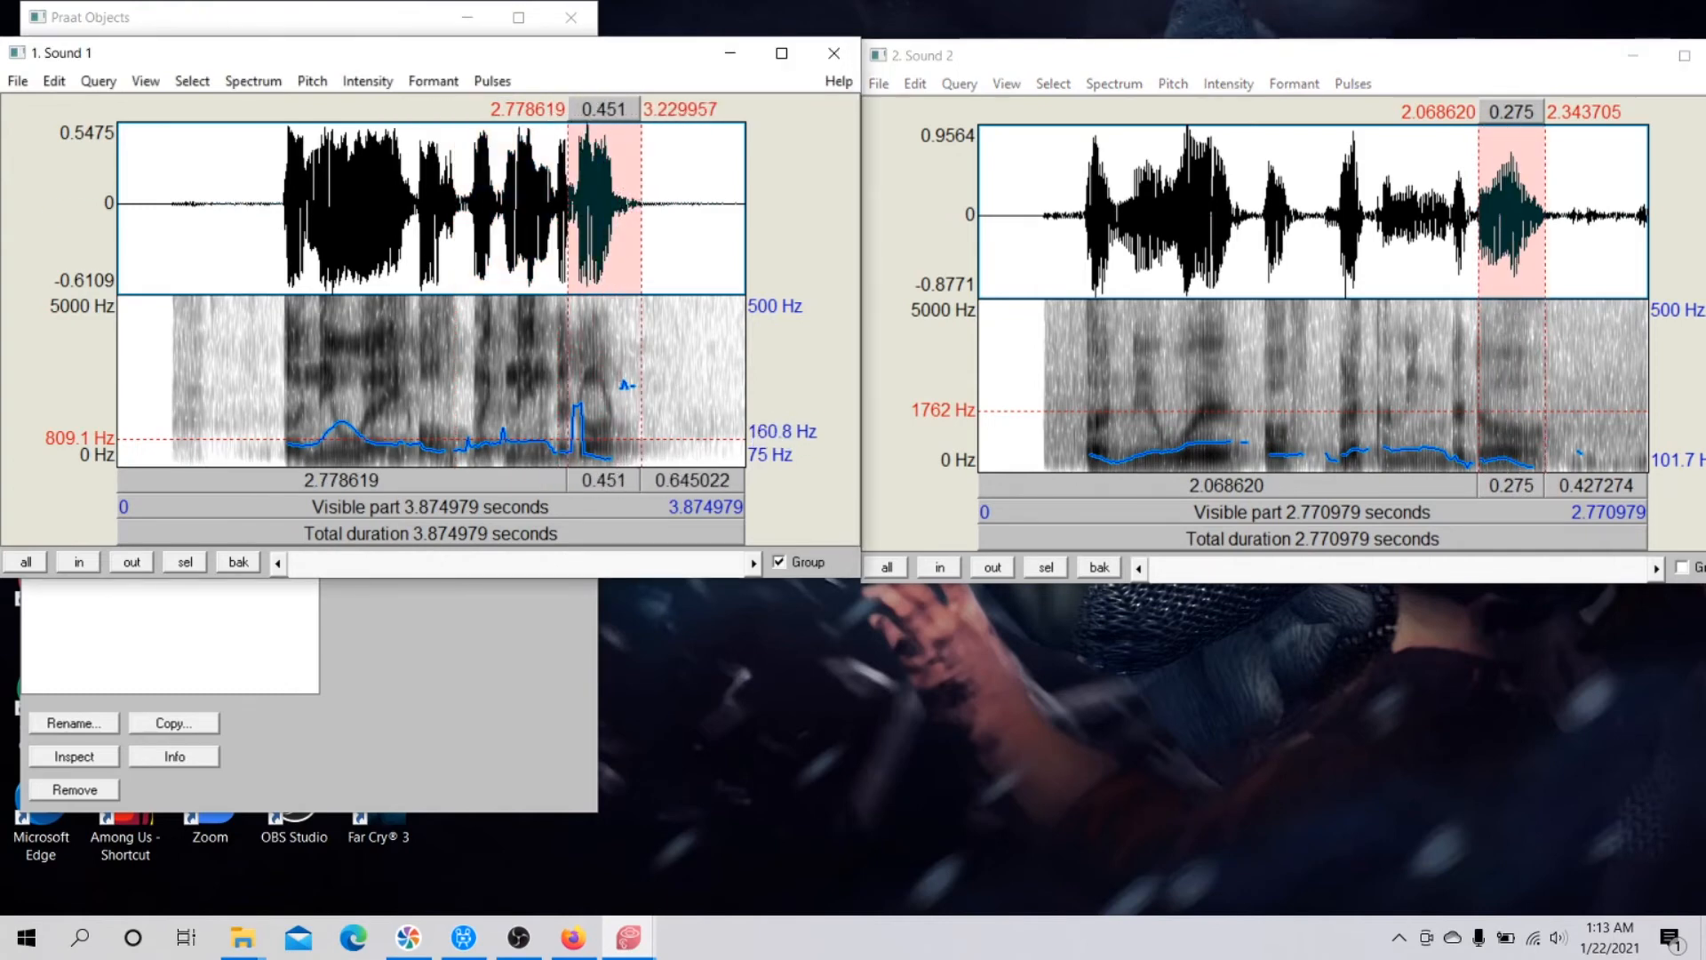
key(Tab)
drag(573, 204, 645, 204)
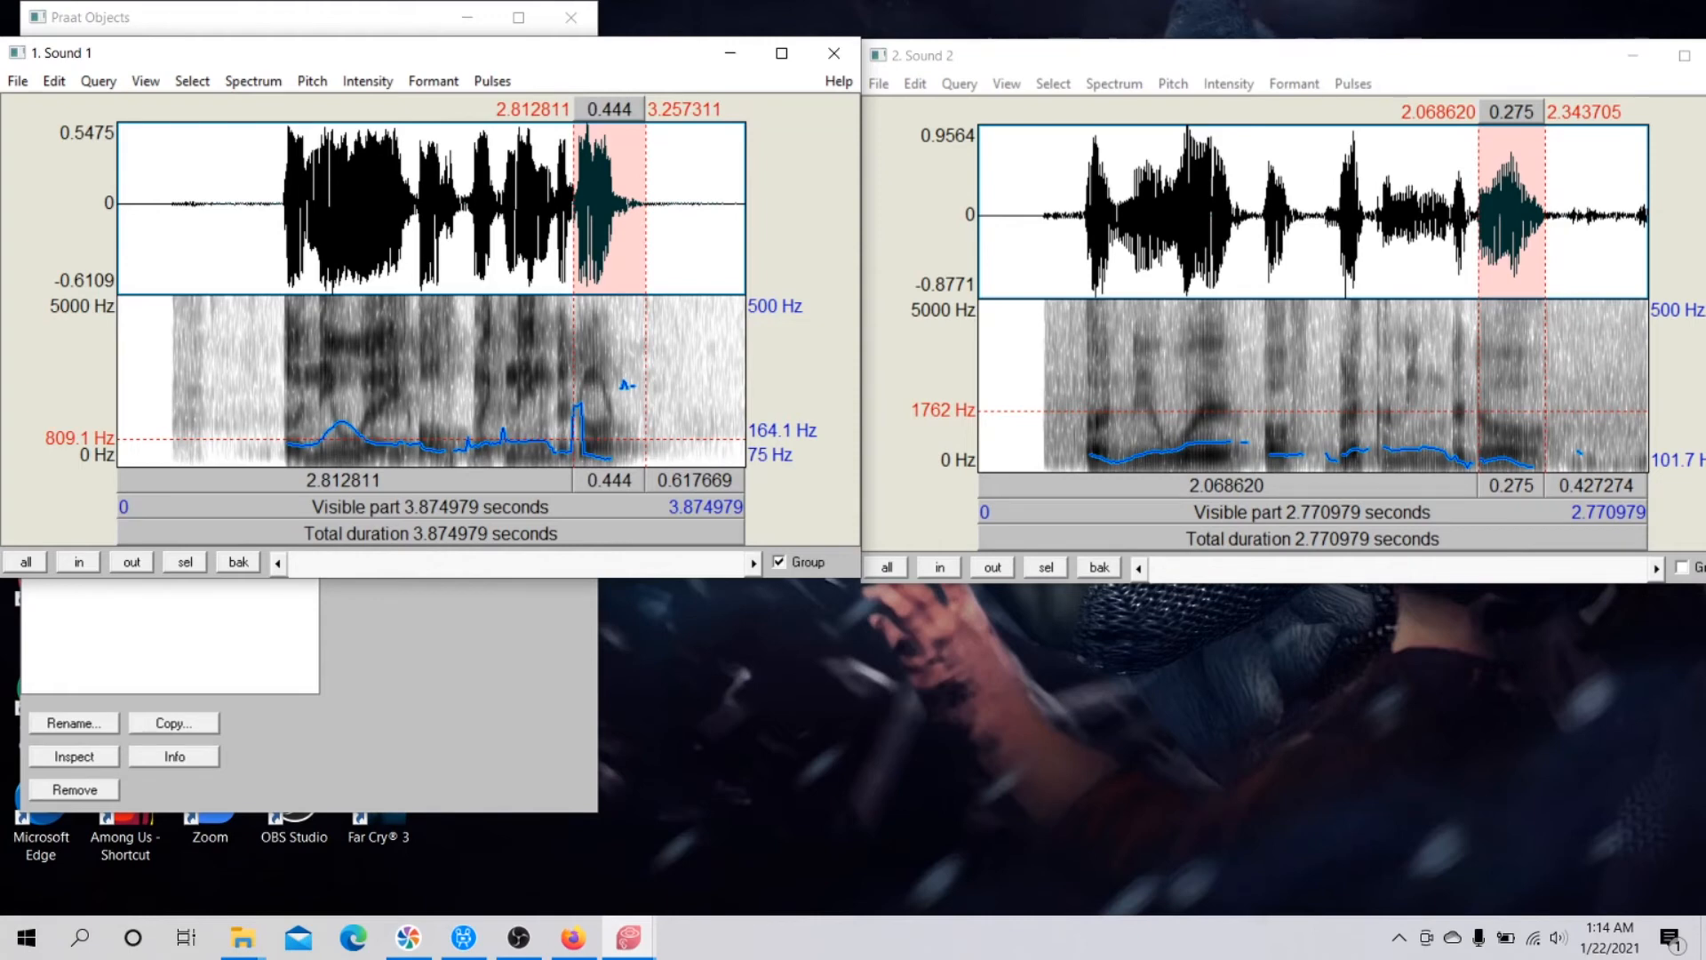
key(Tab)
click(1512, 486)
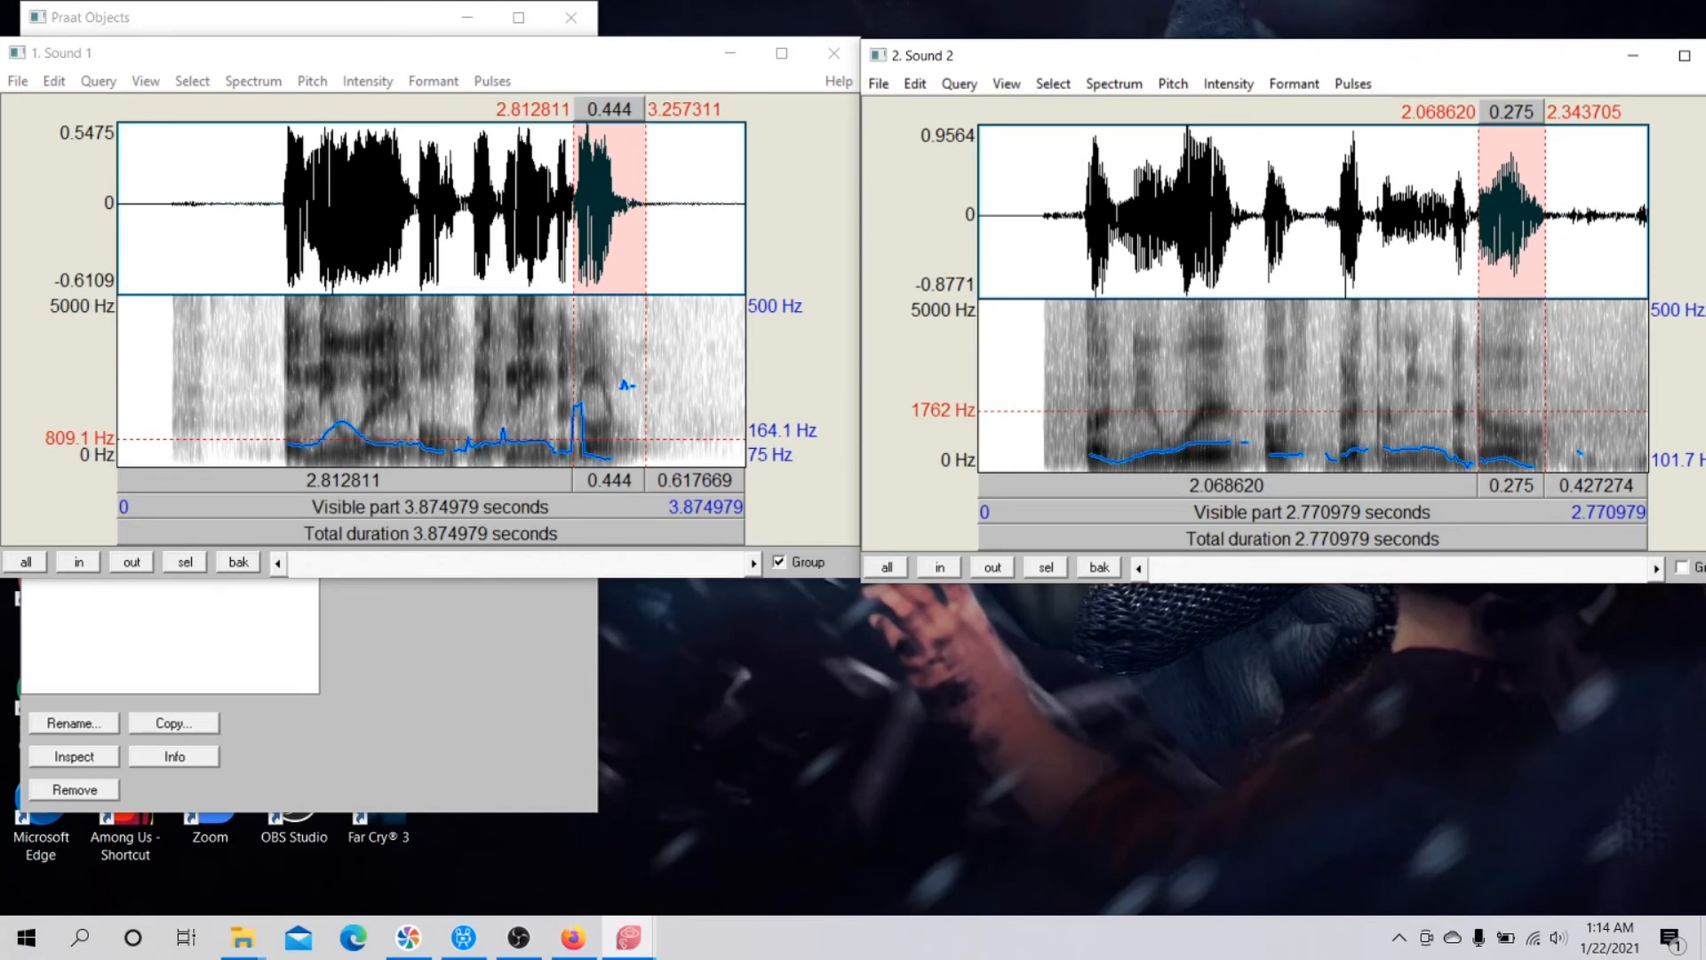
Select and play the long early segment in both sounds, about 1.17 to 1.84 s in Sound 1 and 0.57 to 1.08 s in Sound 2.
key(Tab)
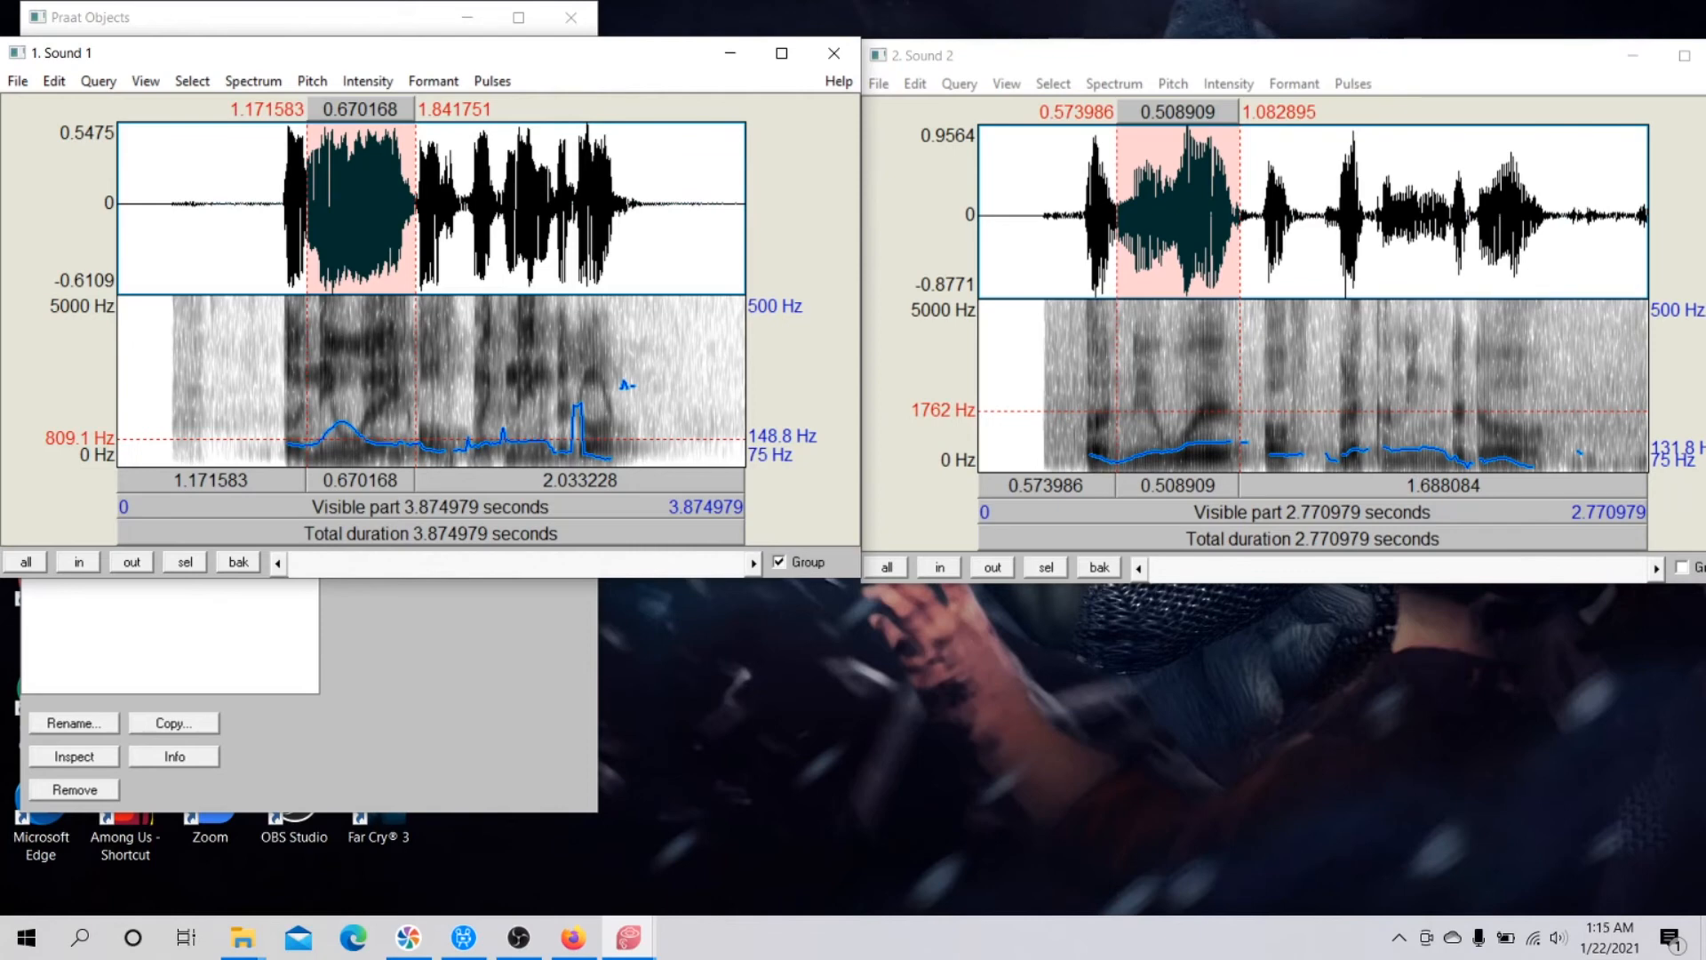
key(Tab)
click(1177, 486)
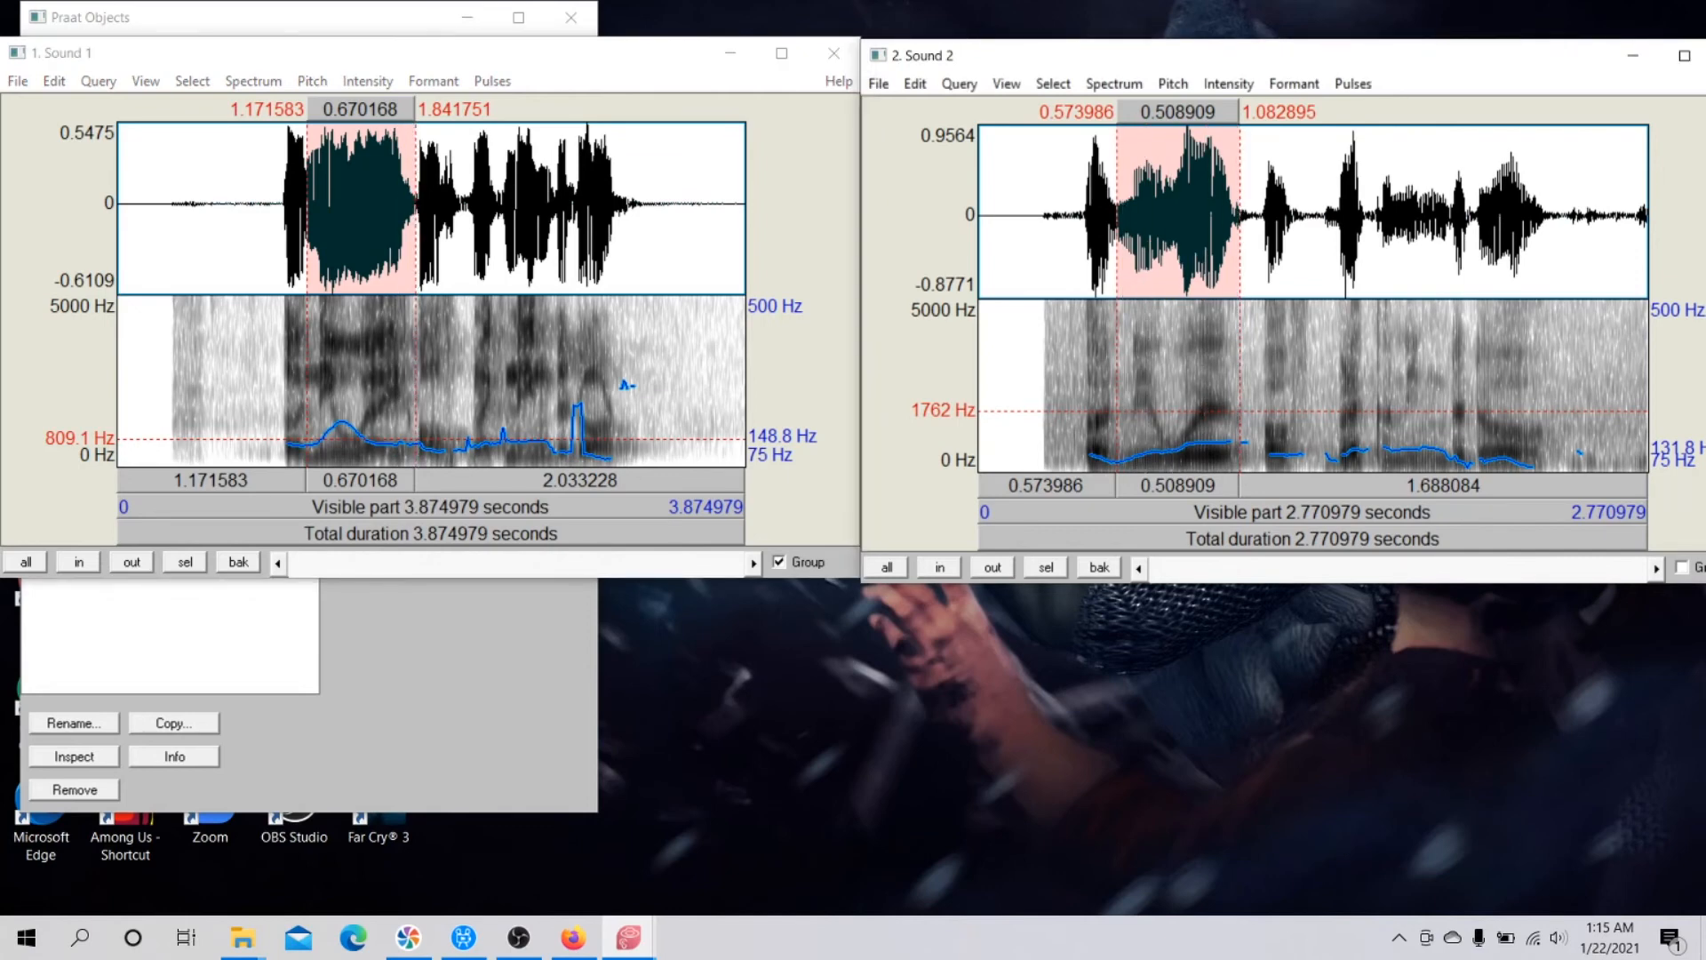